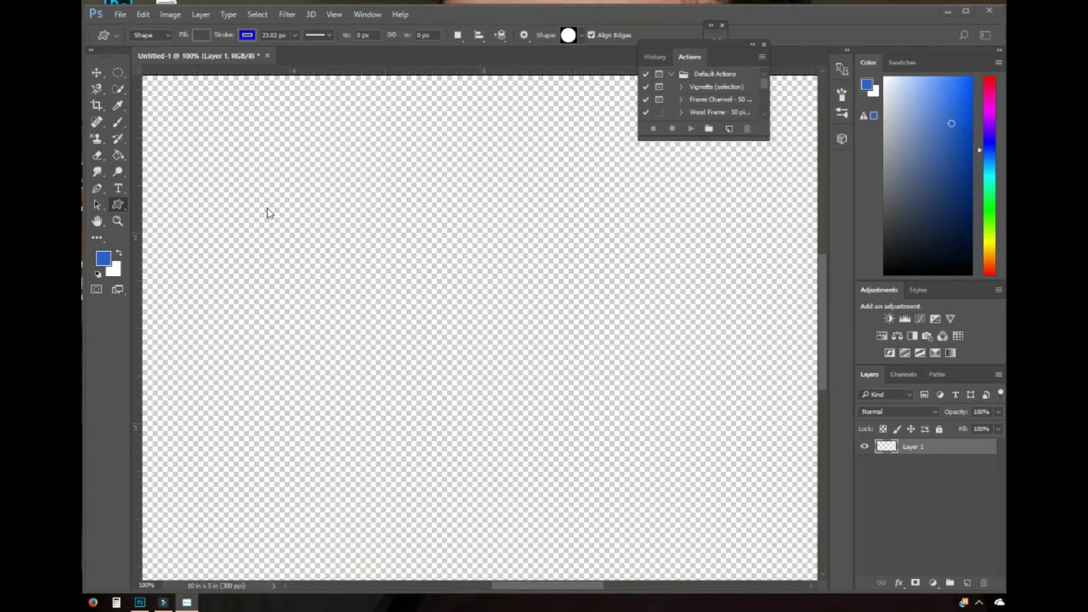
- Cycle through the Rectangle, Rounded Rectangle, Ellipse and Line tools, then return to the Custom Shape tool
left_click(119, 204)
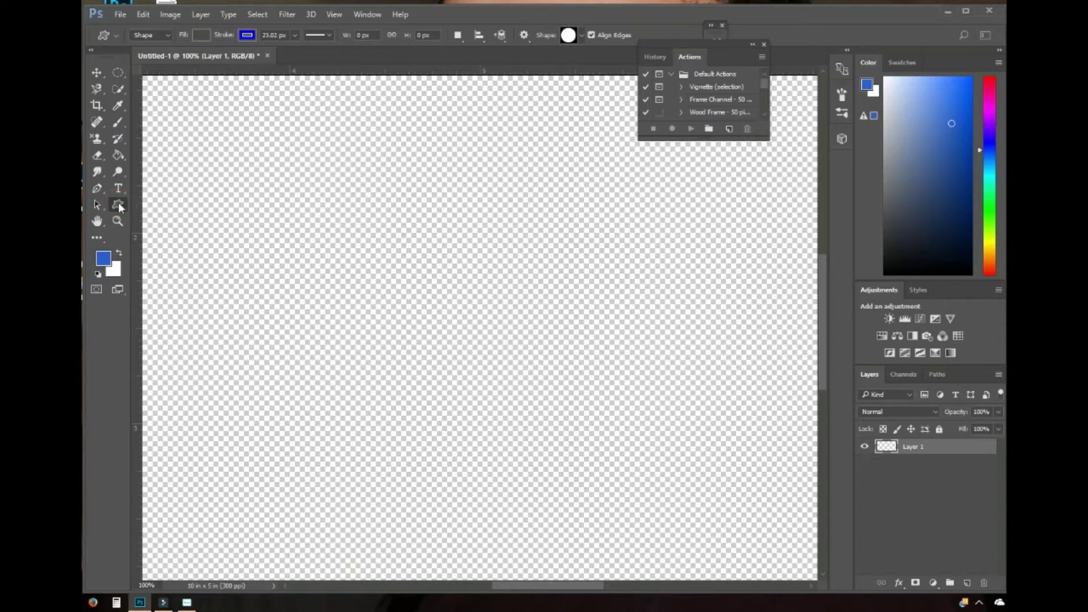
left_click(119, 205)
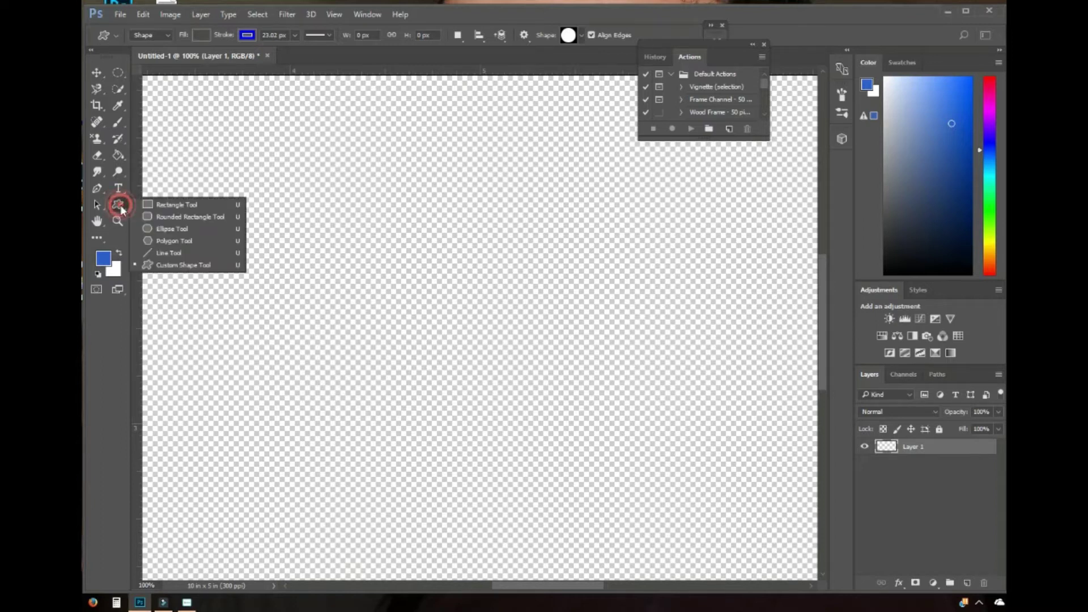
left_click(165, 204)
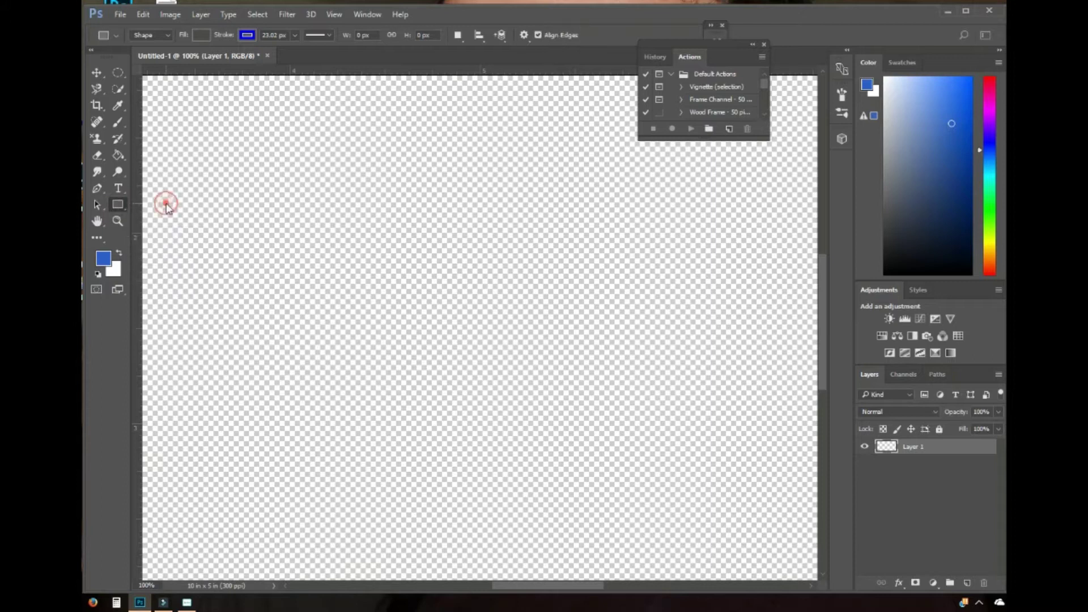
left_click(123, 202)
left_click(166, 214)
left_click(121, 202)
left_click(167, 226)
left_click(116, 202)
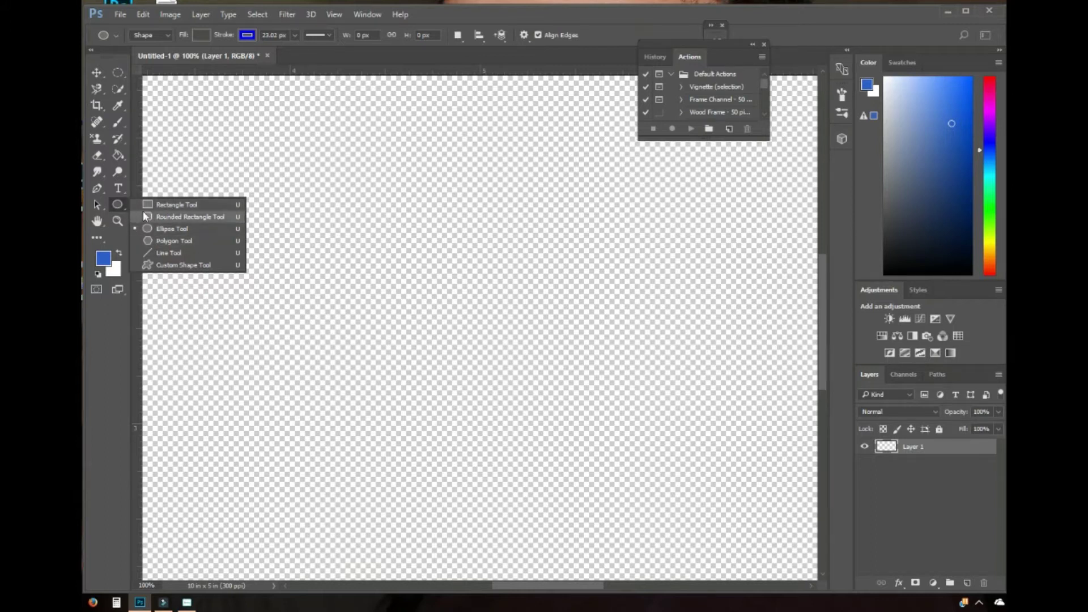
left_click(165, 253)
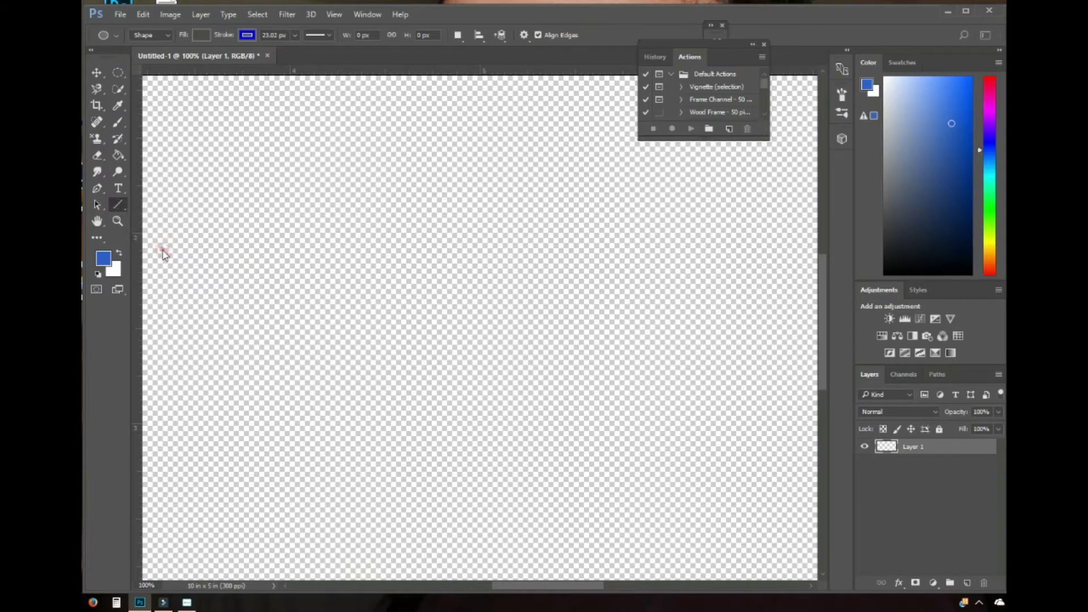
left_click(125, 206)
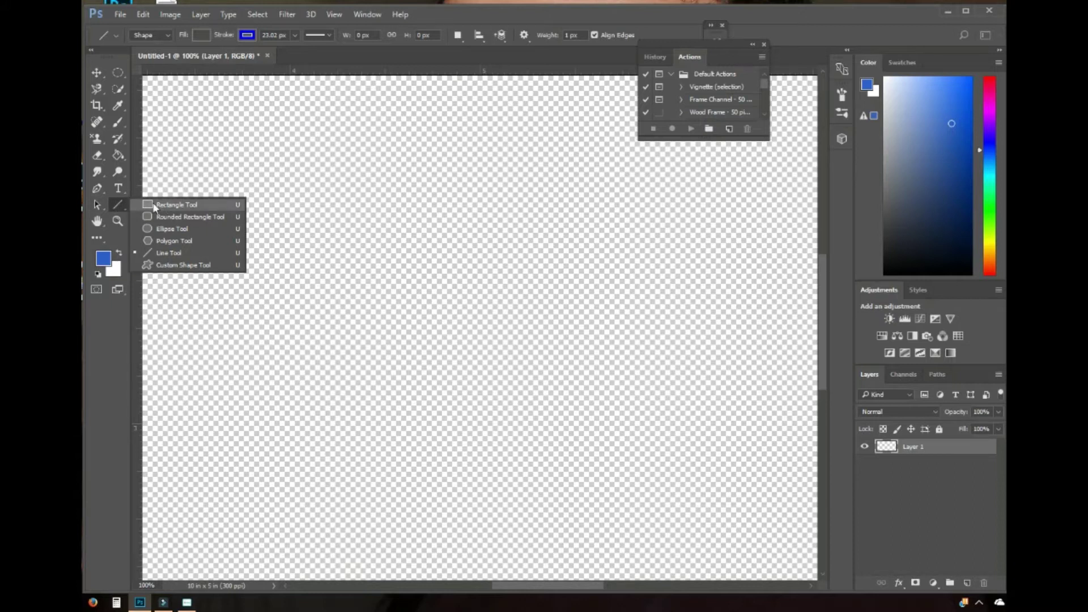
left_click(173, 265)
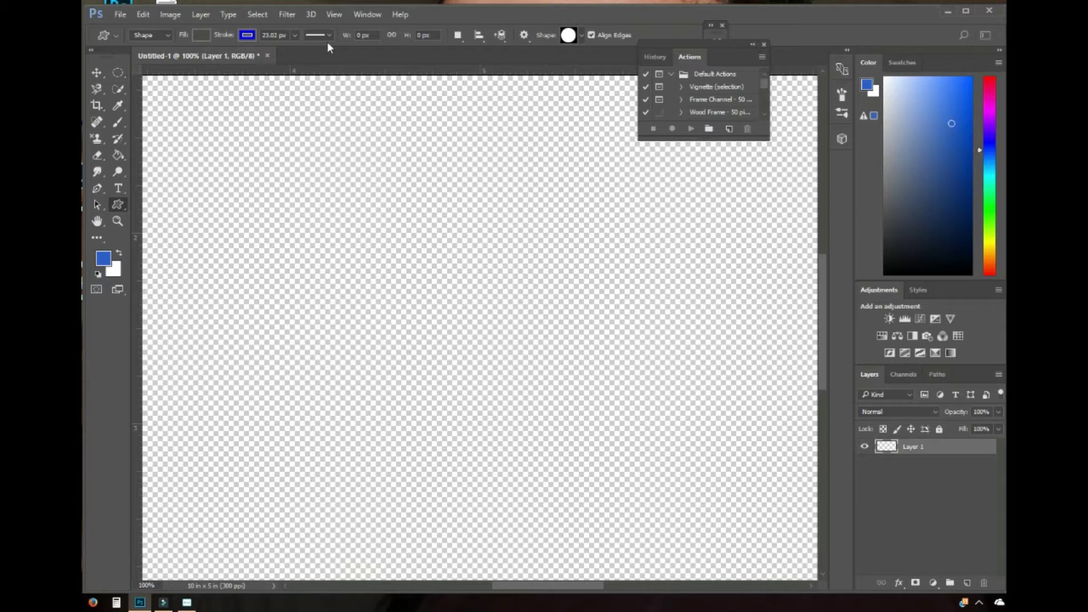
- Examine the drawing modes and the fill color choices available for the Custom Shape tool
left_click(168, 36)
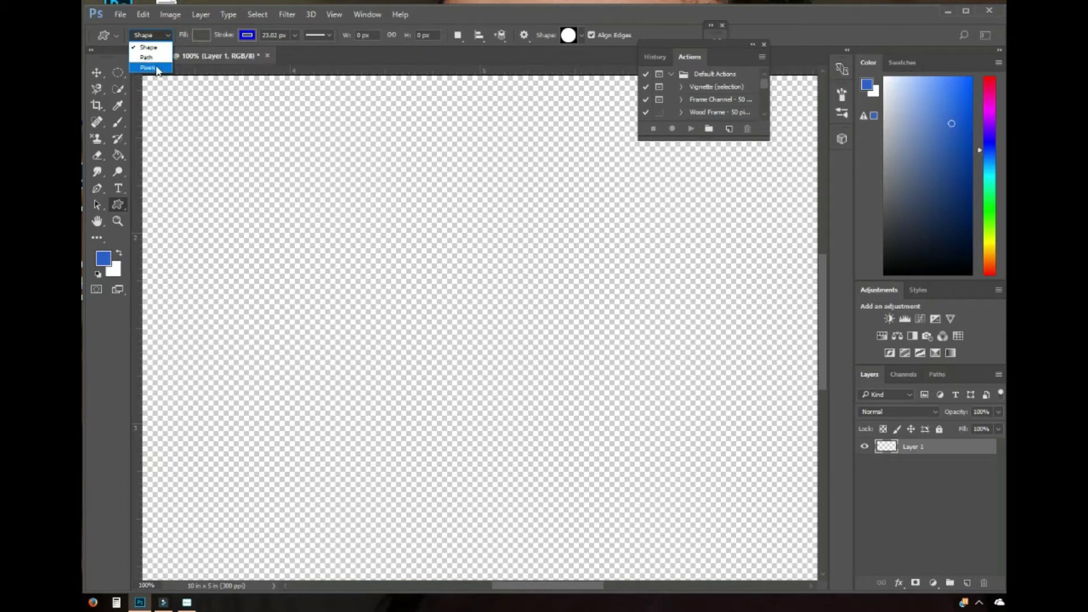
left_click(201, 38)
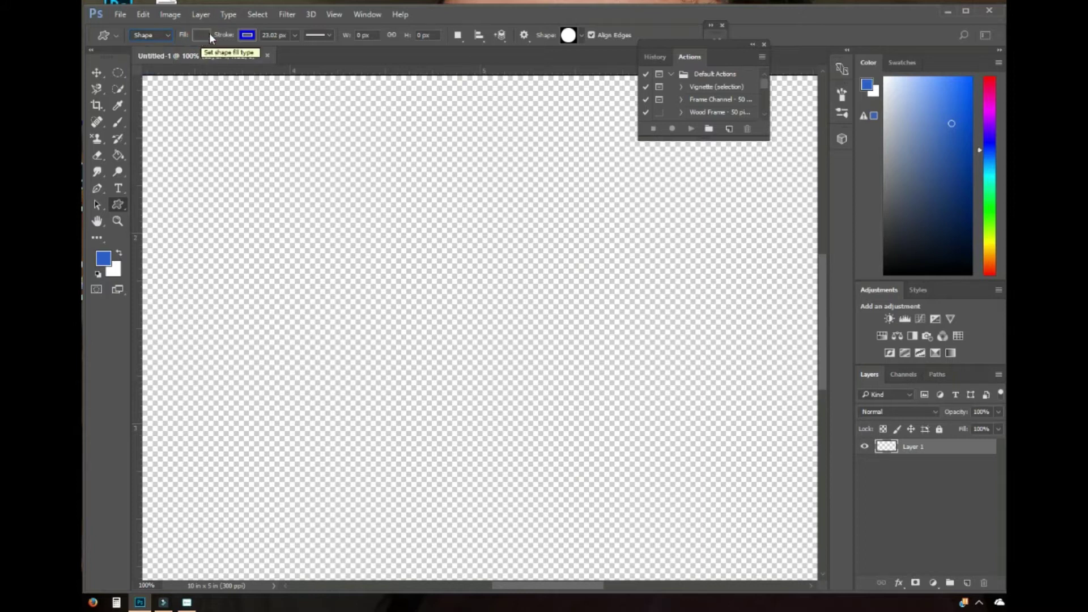
left_click(202, 34)
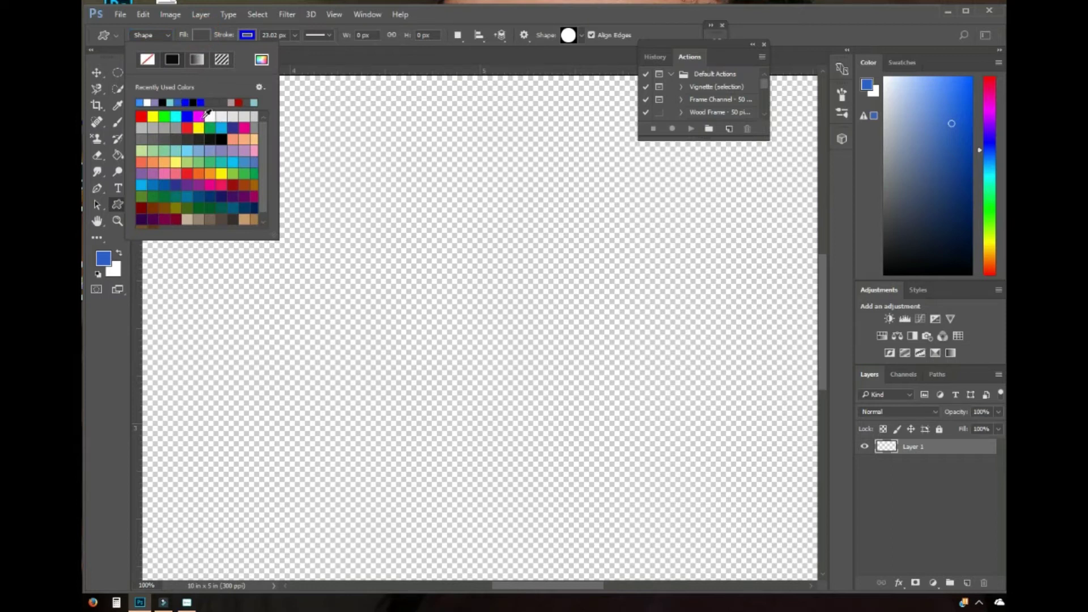
left_click(202, 34)
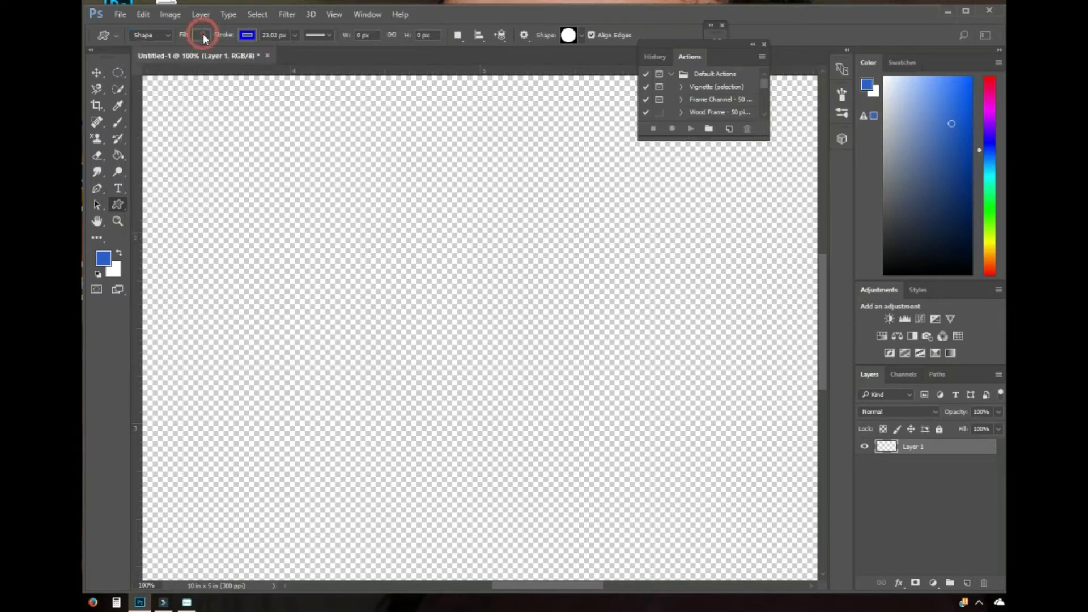
- Set the custom shape's stroke to no color and close the floating Actions panel
left_click(247, 34)
left_click(195, 61)
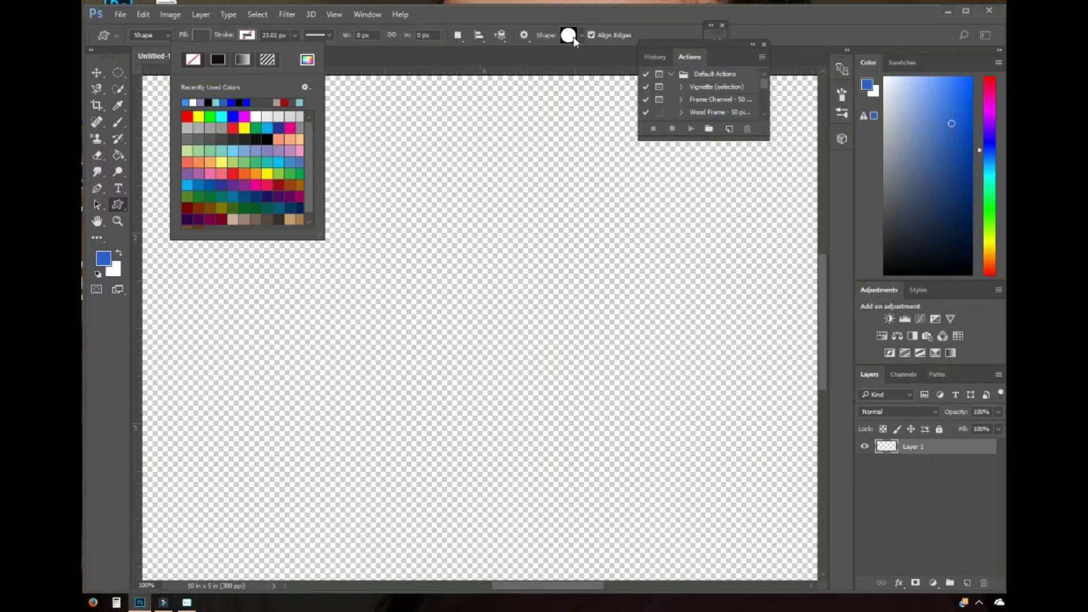
left_click(765, 44)
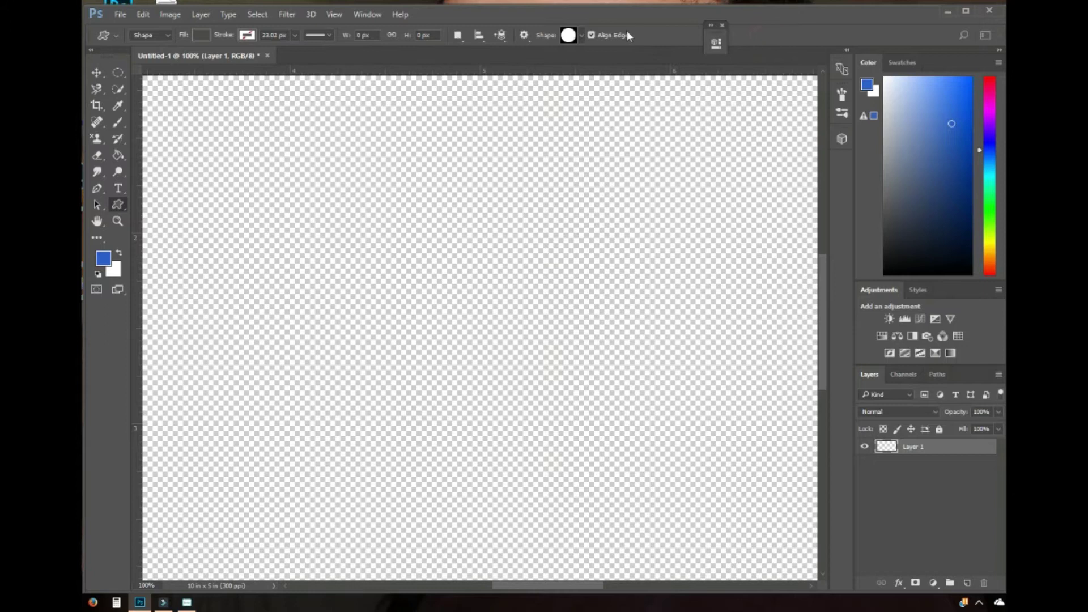
- Open the custom shape picker, browse the presets and load the All shape set
left_click(580, 36)
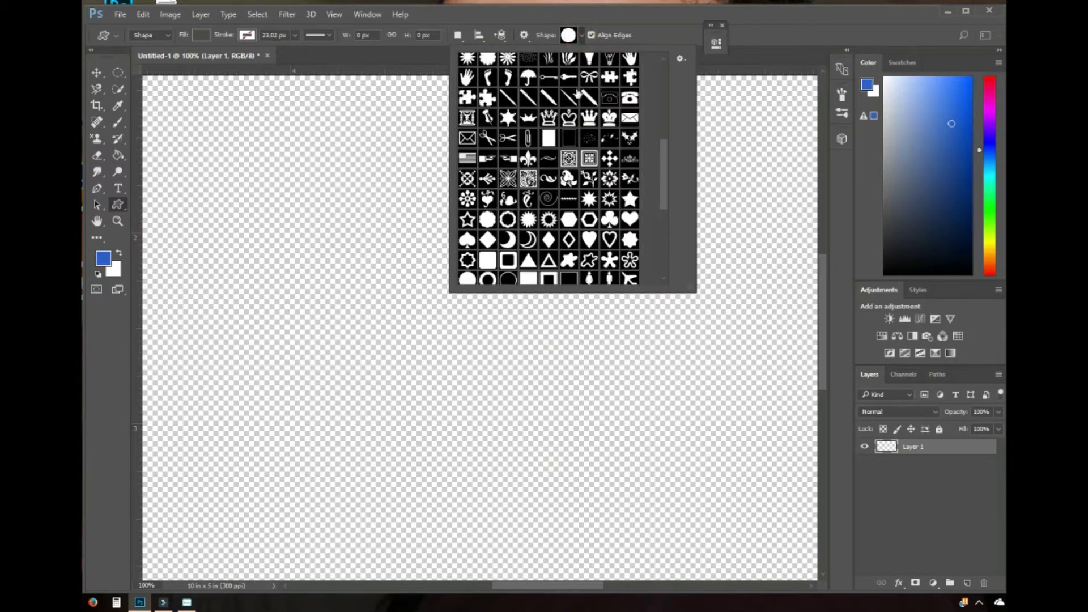
left_click_drag(660, 172, 662, 73)
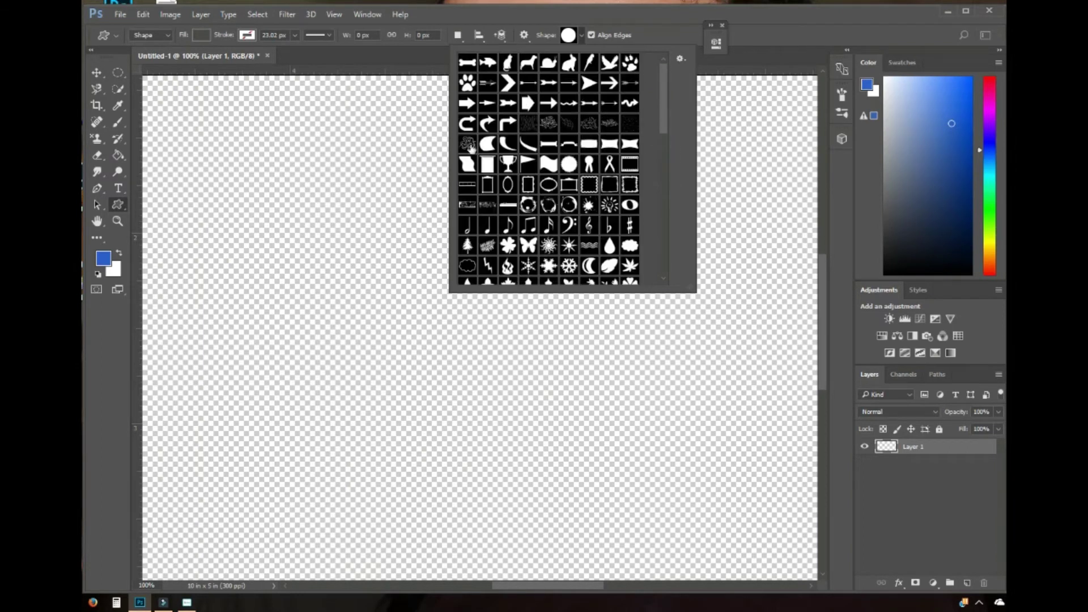
mouse_move(665, 82)
left_mouse_down()
mouse_move(666, 183)
mouse_move(662, 83)
left_mouse_up()
left_click(682, 59)
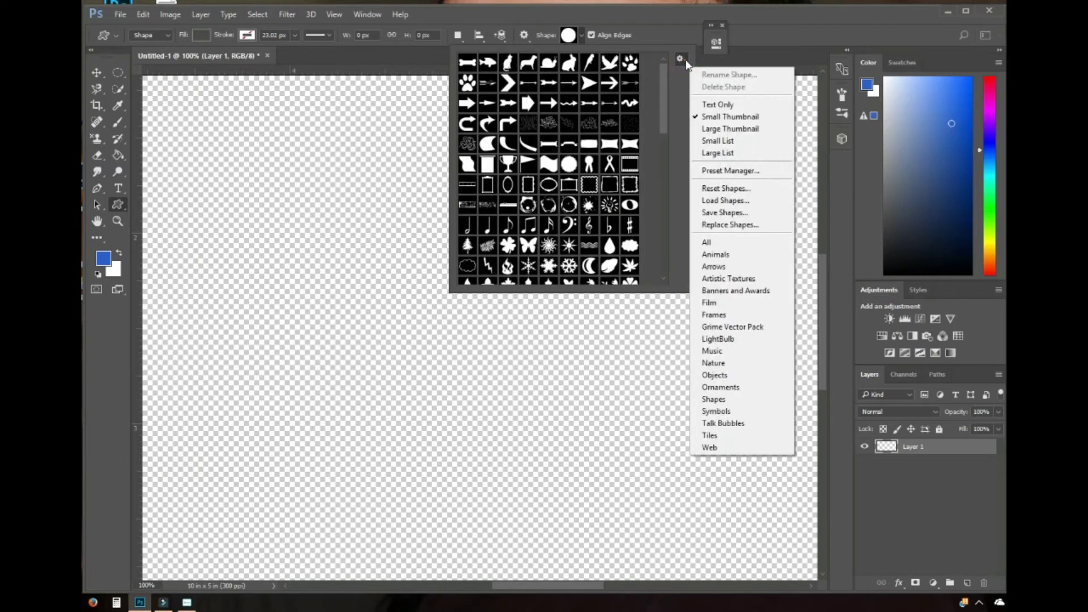
left_click(711, 245)
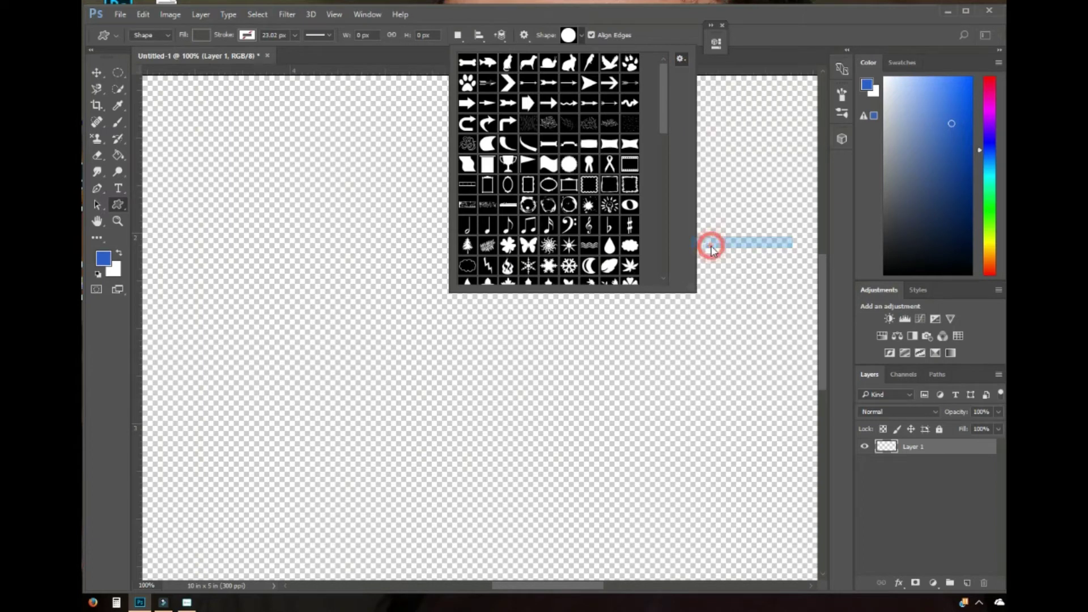
left_click(489, 236)
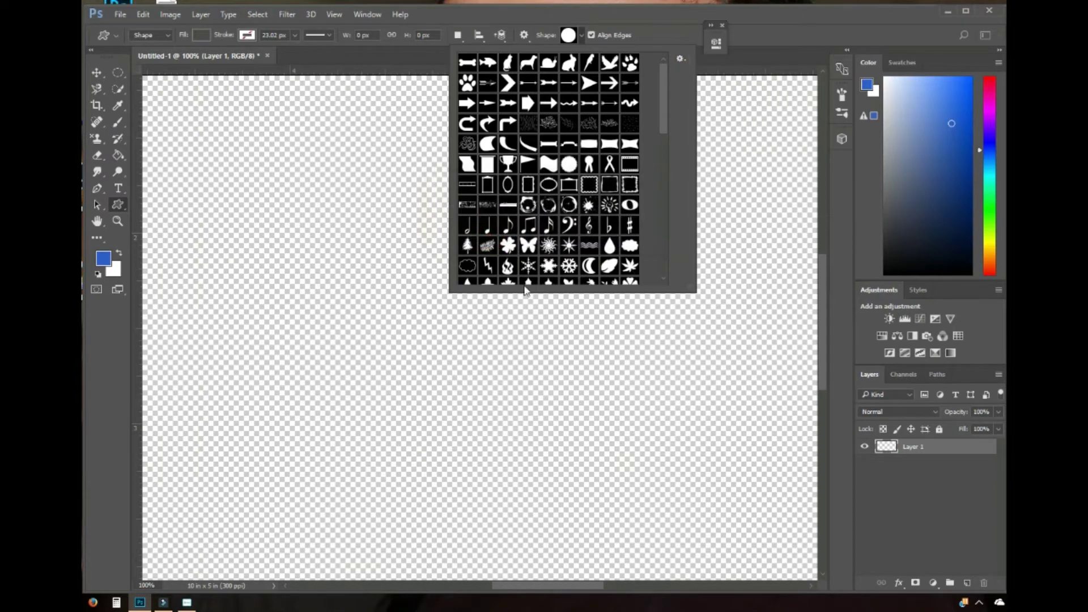
- Examine the shape presets and the list of available shape sets, then close the shape picker
mouse_move(662, 95)
left_mouse_down()
mouse_move(670, 262)
mouse_move(668, 76)
left_mouse_up()
left_click_drag(665, 100, 682, 59)
left_click(680, 58)
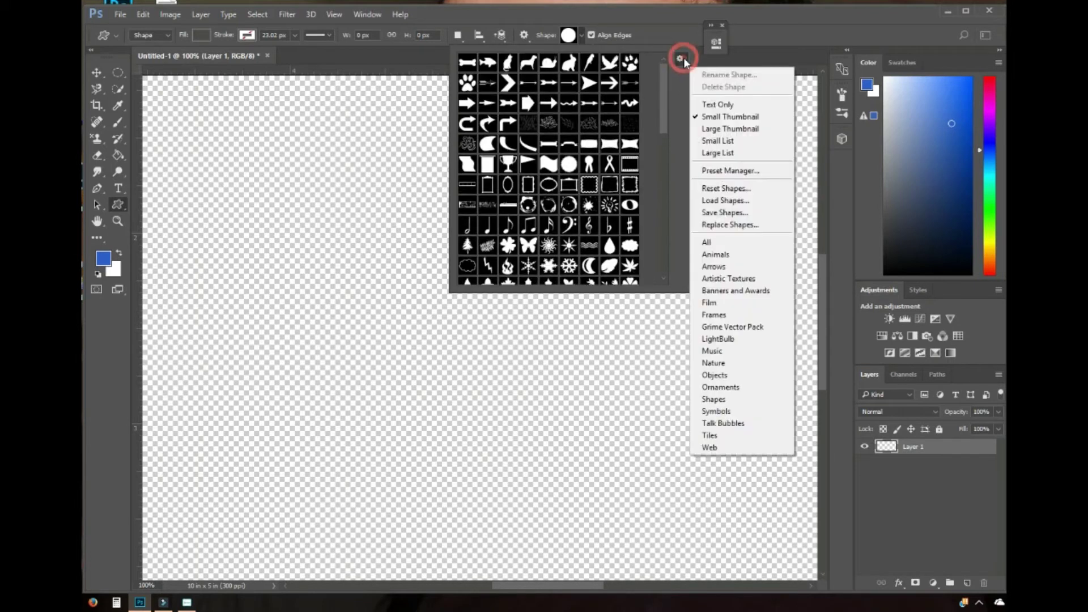
left_click(664, 96)
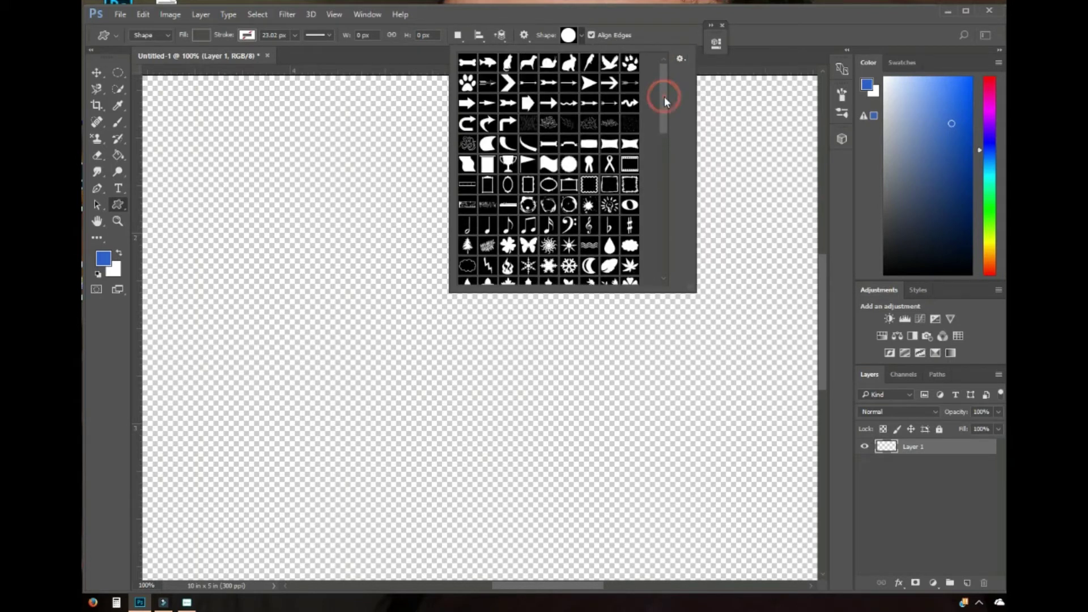
left_click(567, 37)
left_click(568, 36)
left_click(568, 37)
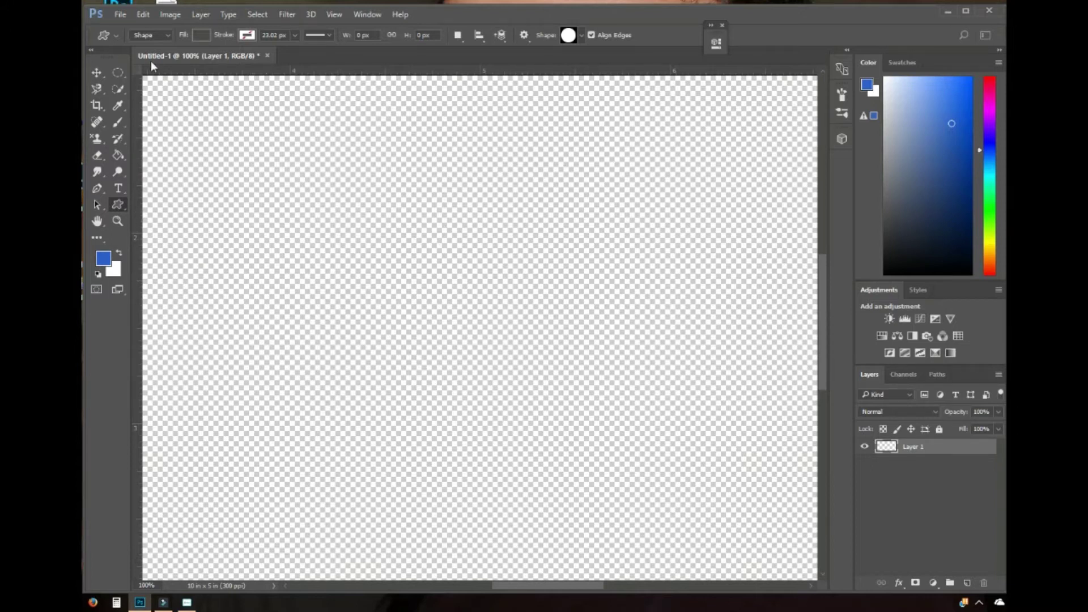
- Open the recent file IMG_0003.png and float it in its own window beside the blank document
left_click(120, 15)
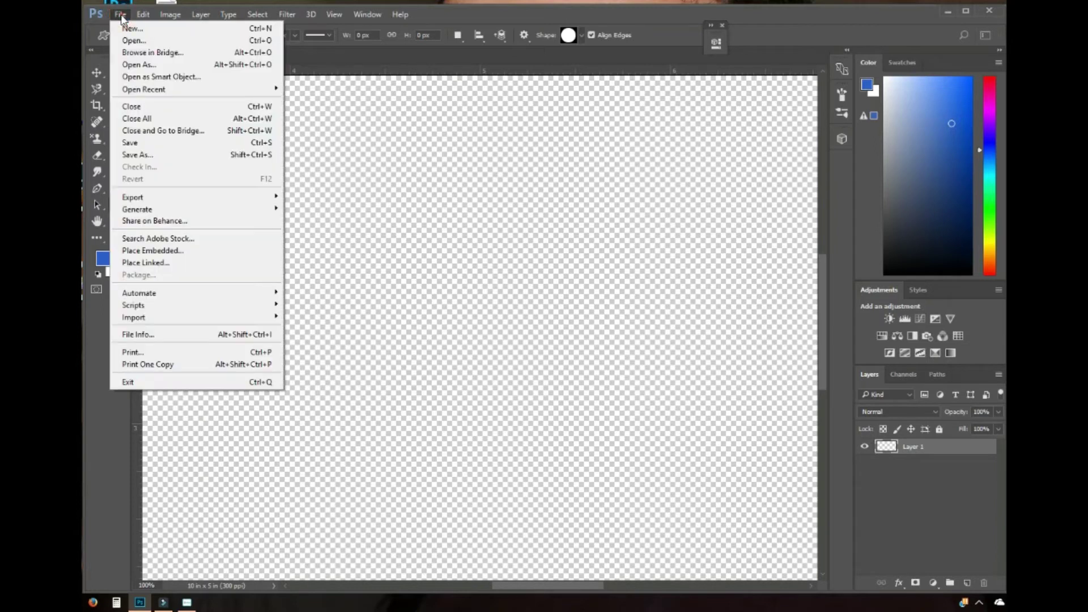
mouse_move(145, 93)
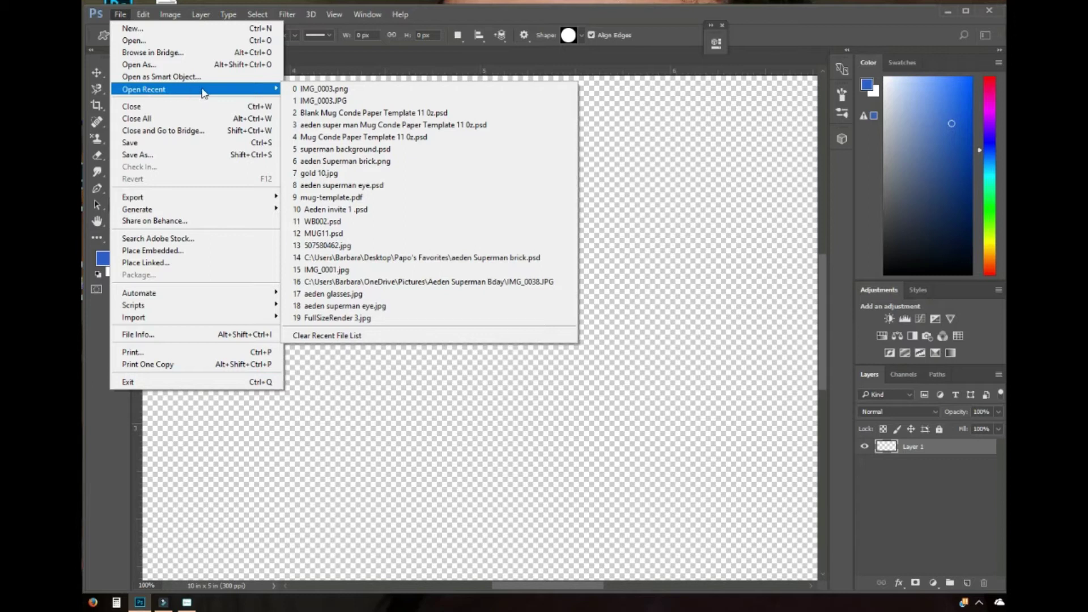
left_click(328, 89)
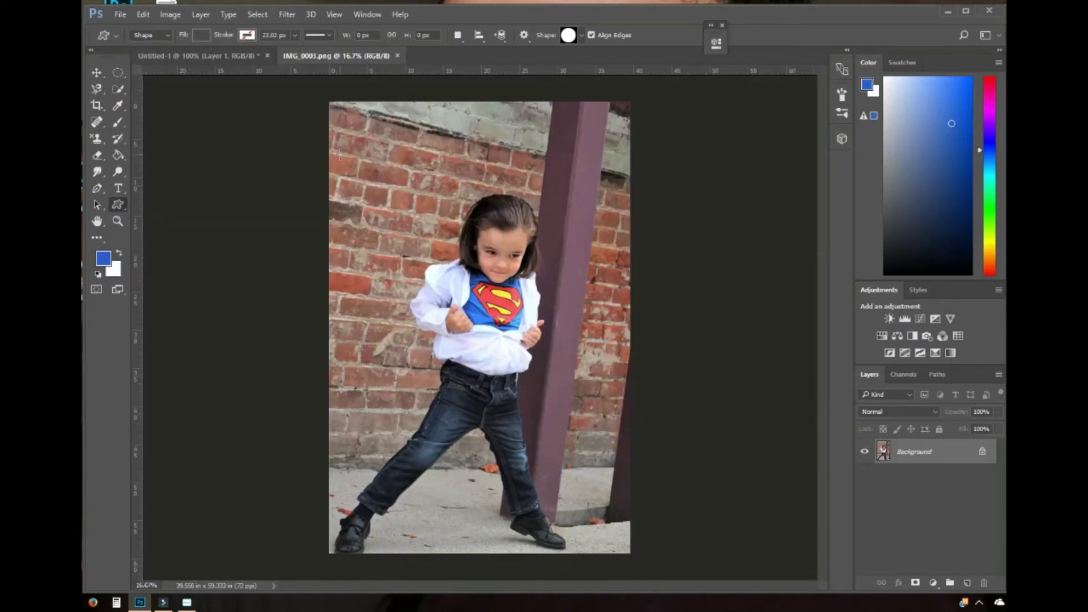
left_click_drag(320, 56, 493, 86)
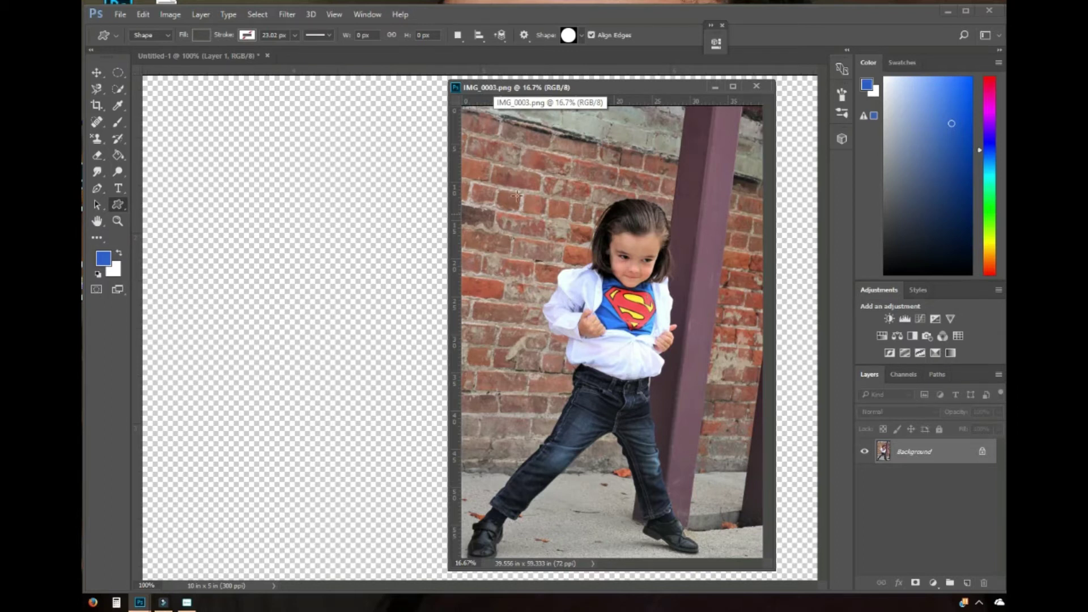
left_click_drag(552, 87, 593, 89)
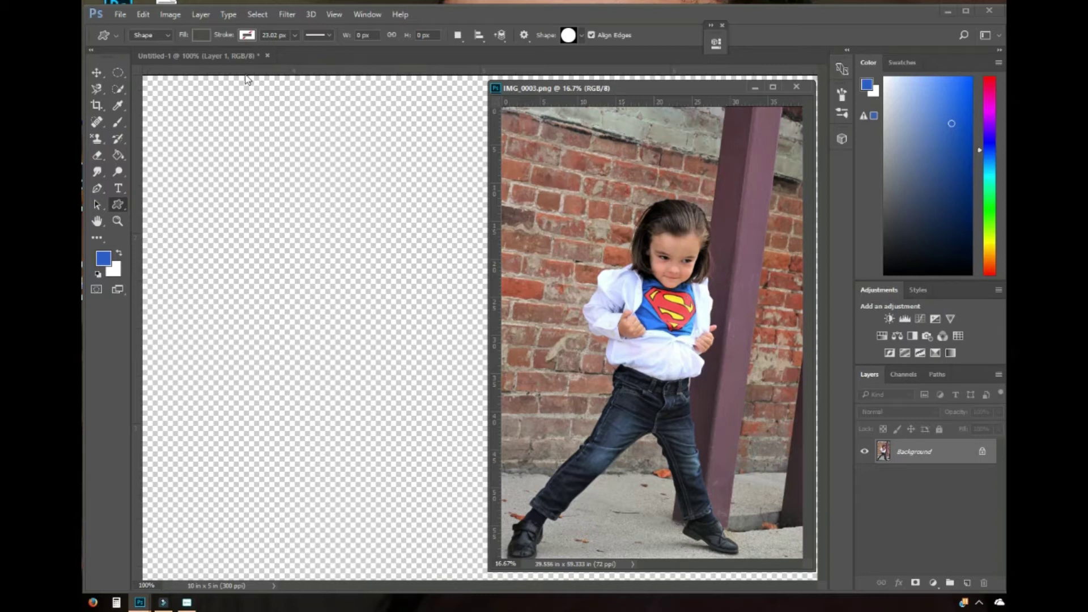
- Copy the photo from IMG_0003.png into the blank Untitled-1 document with the Move tool and shift the photo window aside
left_click(343, 54)
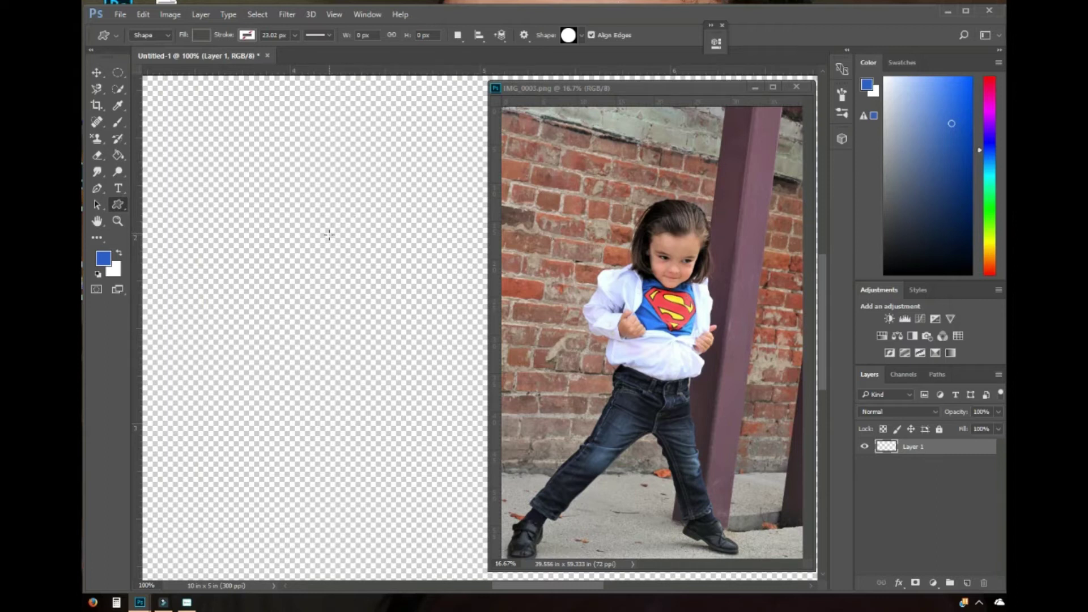
left_click(97, 73)
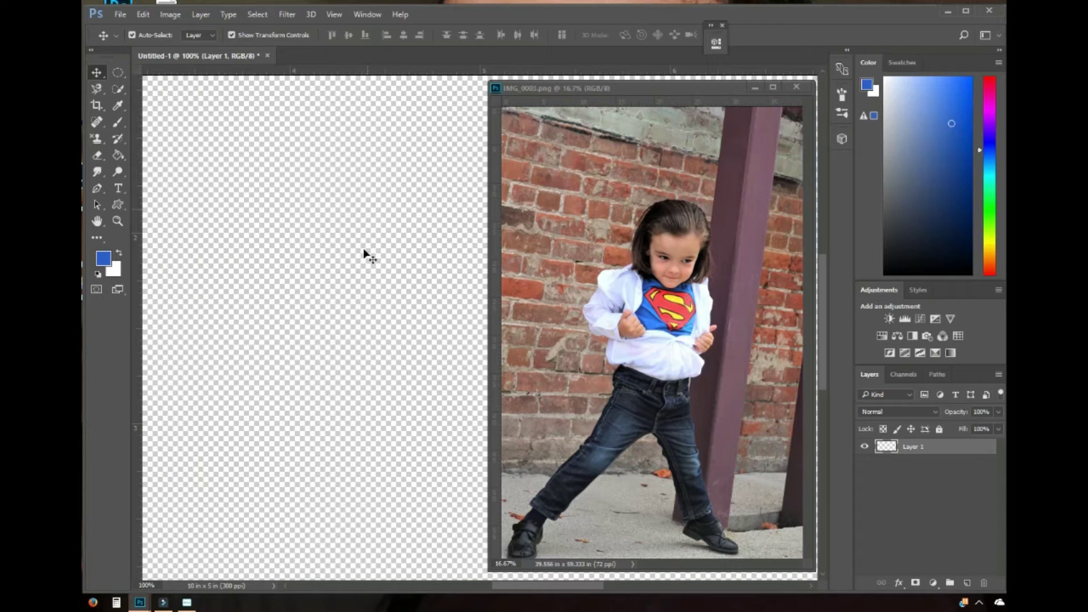
left_click(685, 288)
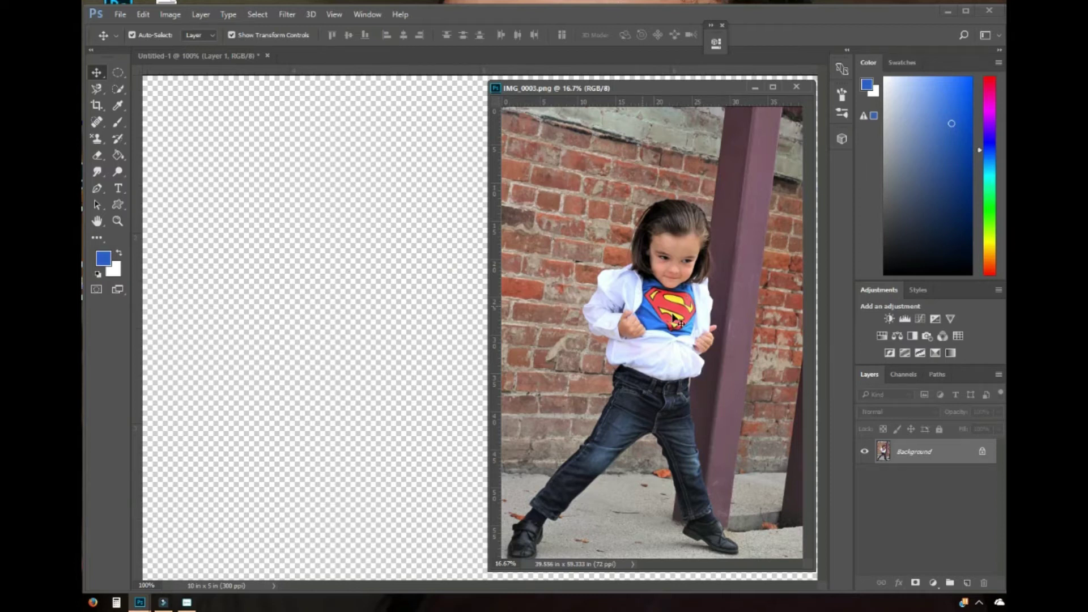
left_click_drag(643, 316, 412, 311)
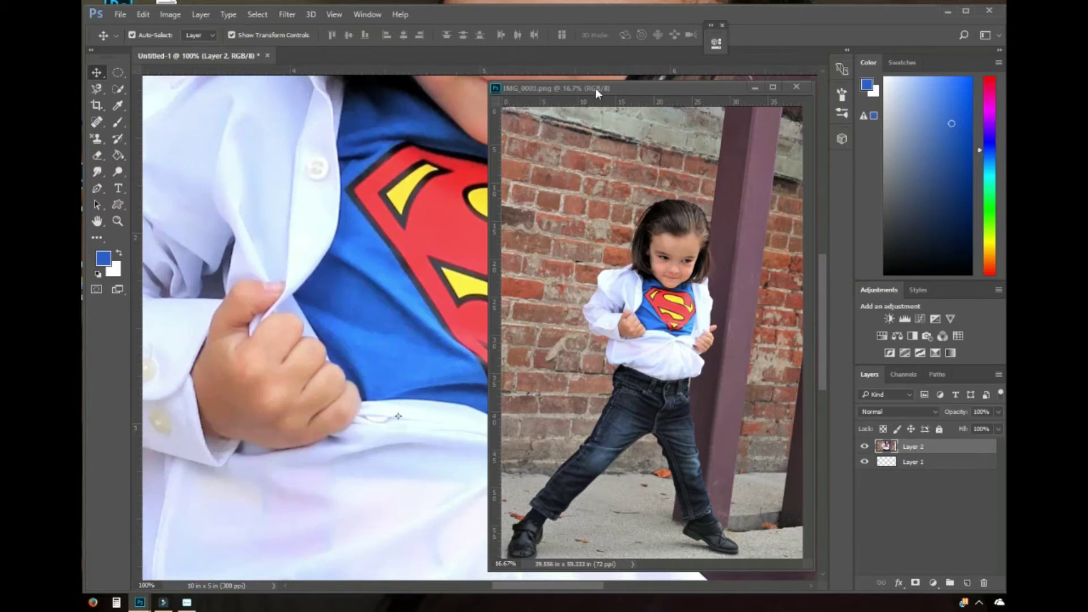
left_click_drag(661, 91, 753, 113)
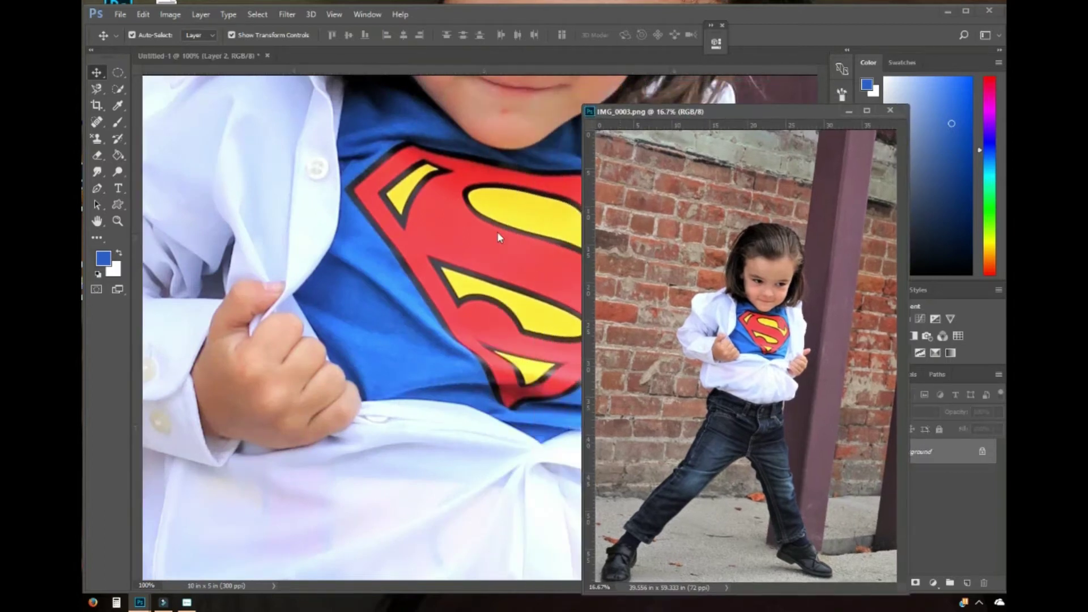
- Reposition the copied photo in Untitled-1, then undo both the move and the copy
mouse_move(494, 163)
left_mouse_down()
mouse_move(440, 287)
mouse_move(476, 187)
mouse_move(521, 136)
left_mouse_up()
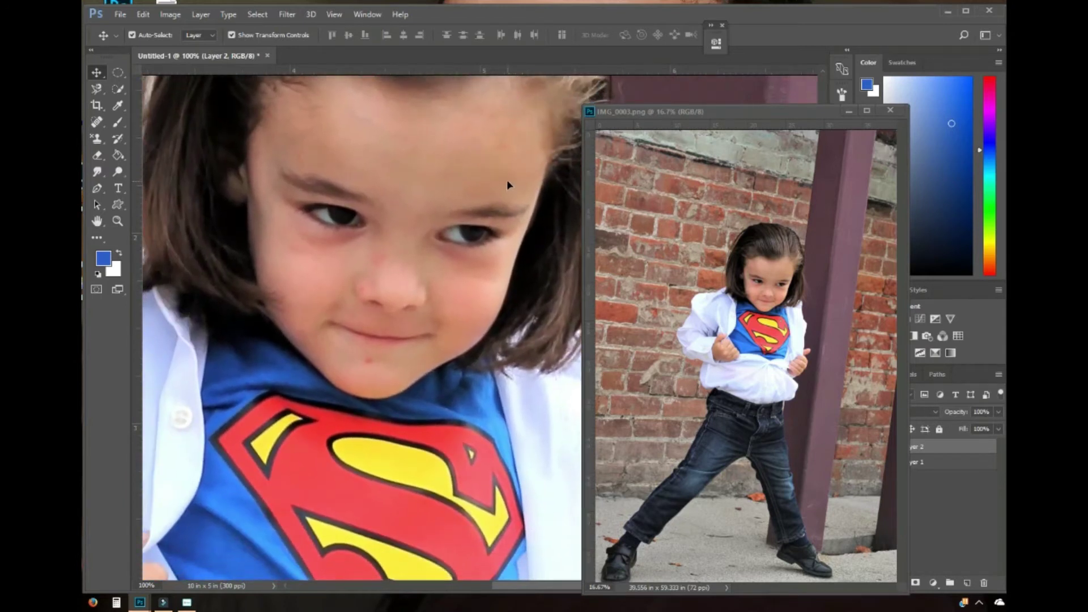
key("ctrl+z")
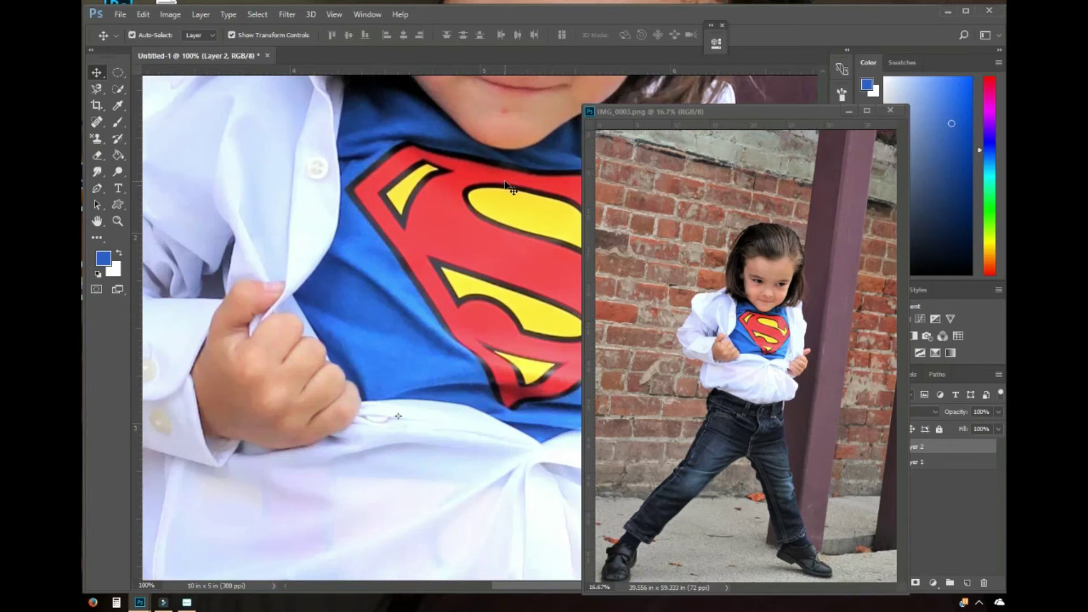
key("ctrl+z")
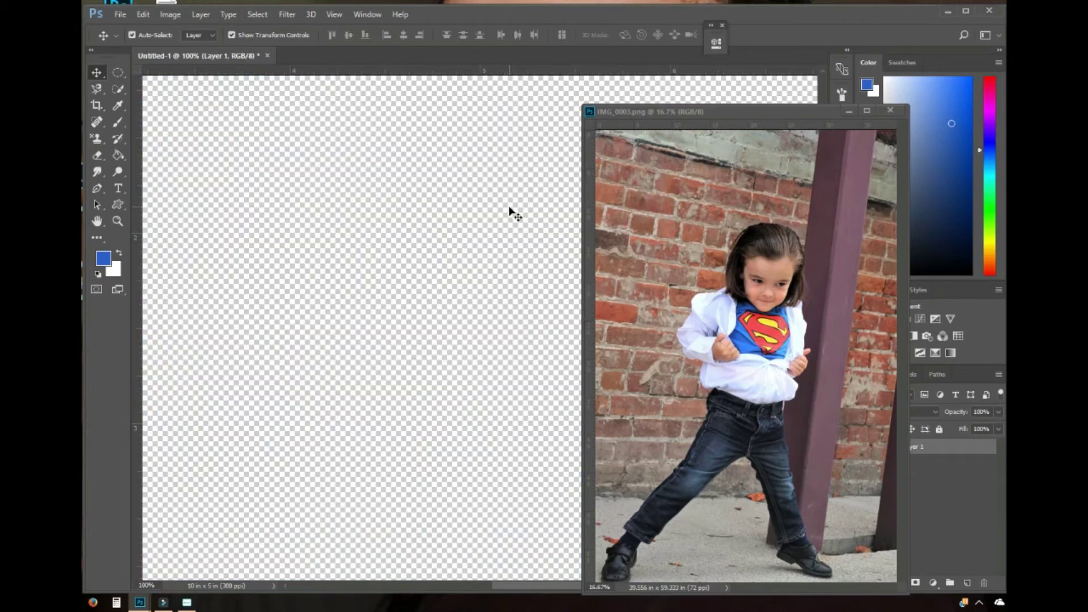
- Fit Untitled-1 on screen, copy the photo from IMG_0003.png into it, and close the IMG_0003.png window
left_click(334, 15)
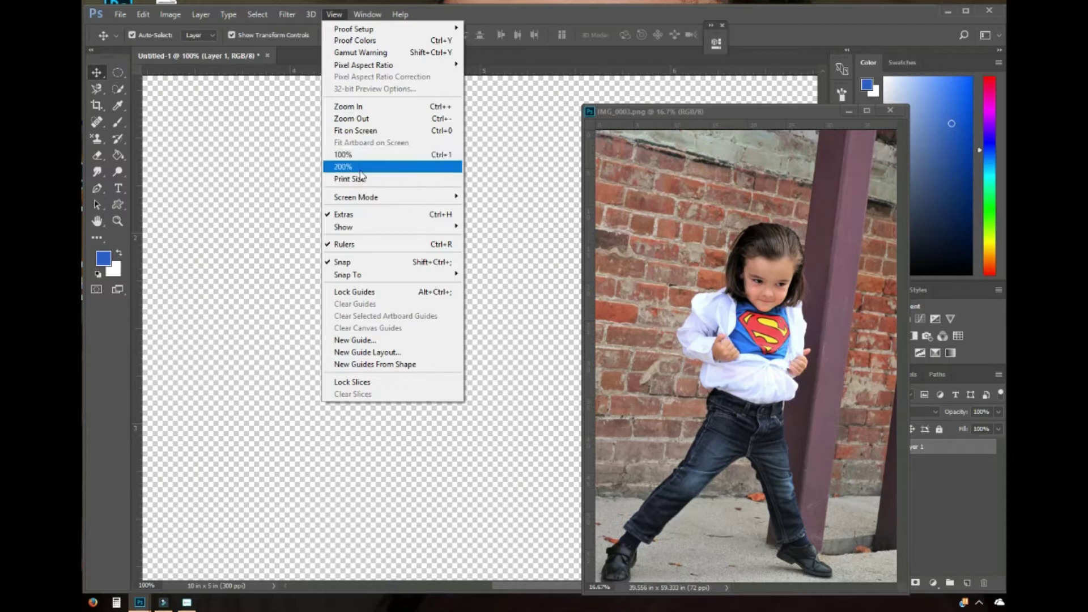
left_click(355, 130)
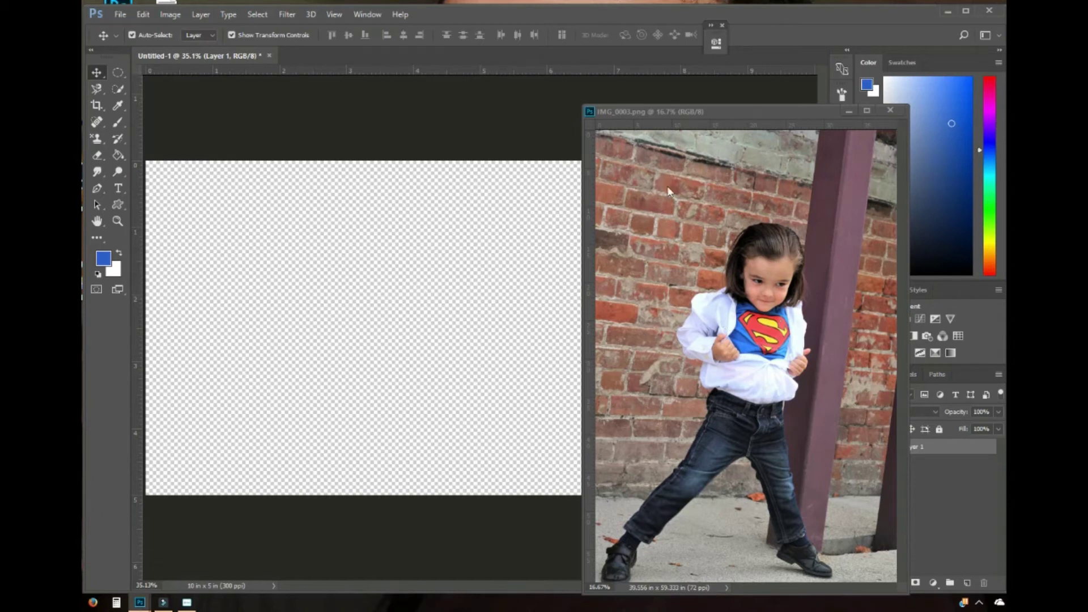
left_click_drag(726, 112, 744, 115)
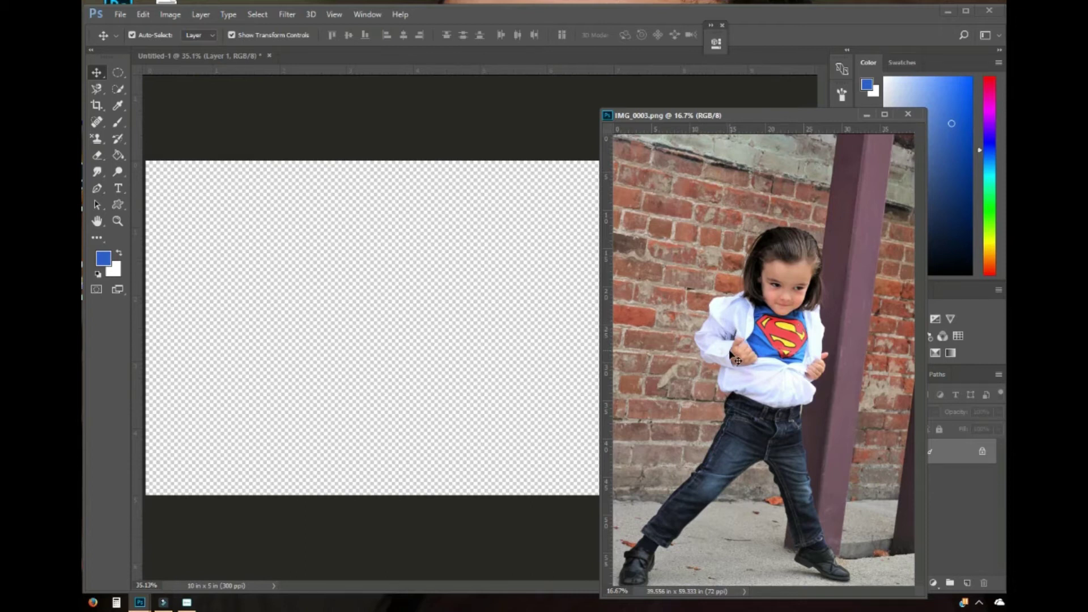
left_click_drag(742, 369, 362, 416)
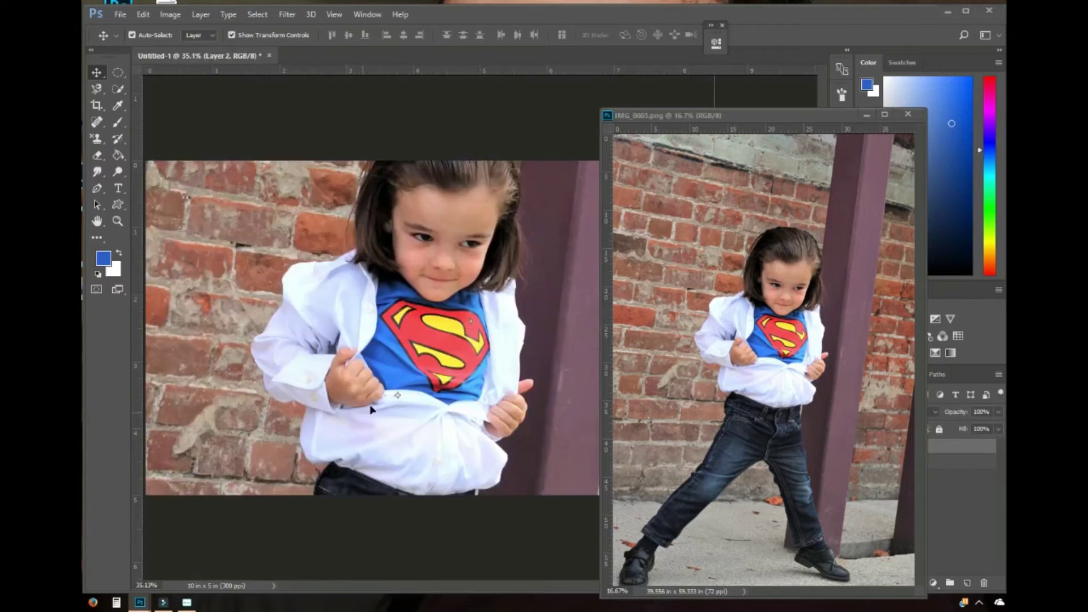
left_click_drag(481, 251, 416, 449)
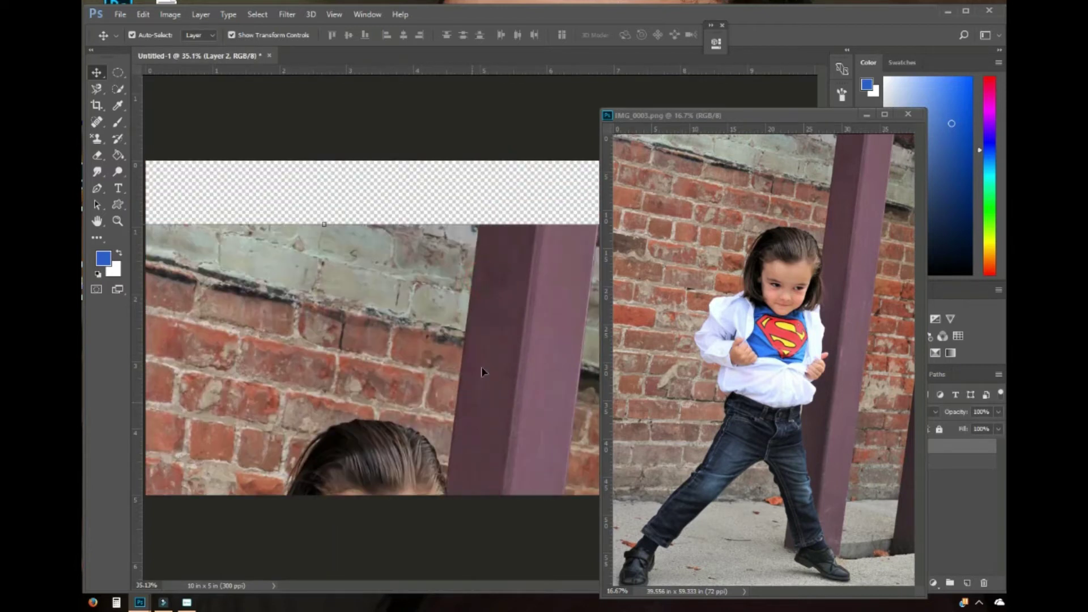
left_click(908, 114)
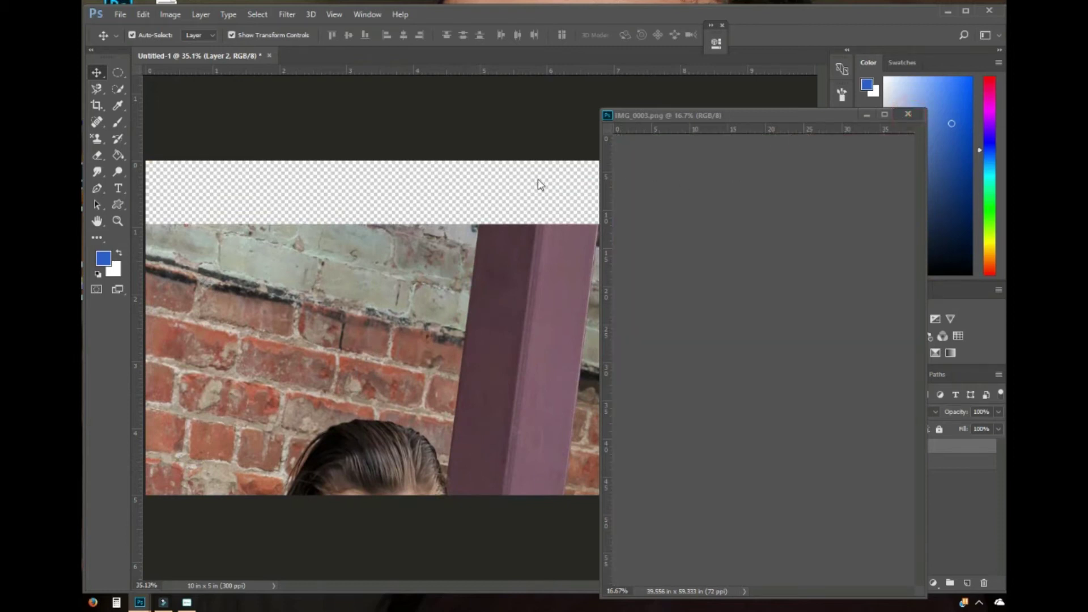
- Reposition the copied photo on the canvas so the girl's head and the brick wall fill most of it
left_click(535, 267)
left_click_drag(517, 260, 560, 222)
mouse_move(631, 213)
left_mouse_down()
mouse_move(656, 192)
mouse_move(650, 205)
left_mouse_up()
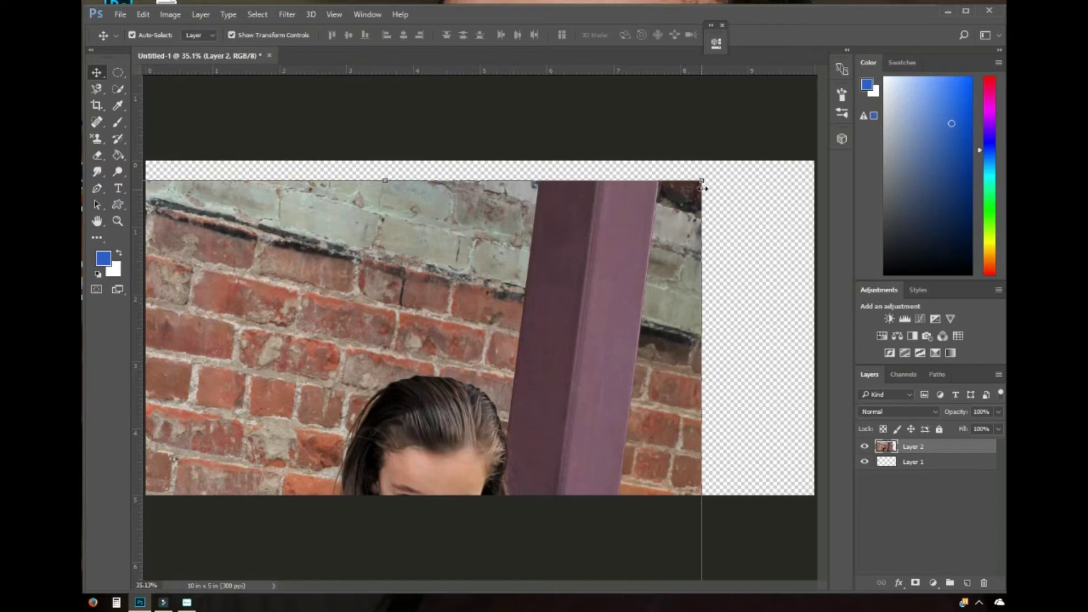
left_click_drag(605, 269, 622, 256)
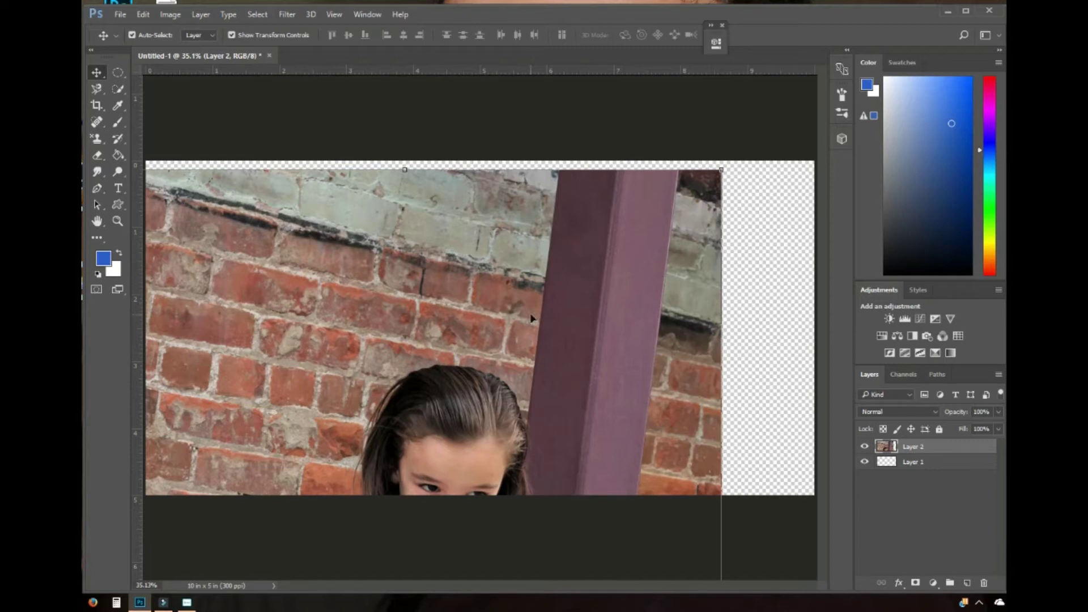
mouse_move(505, 386)
left_mouse_down()
mouse_move(521, 354)
mouse_move(505, 396)
left_mouse_up()
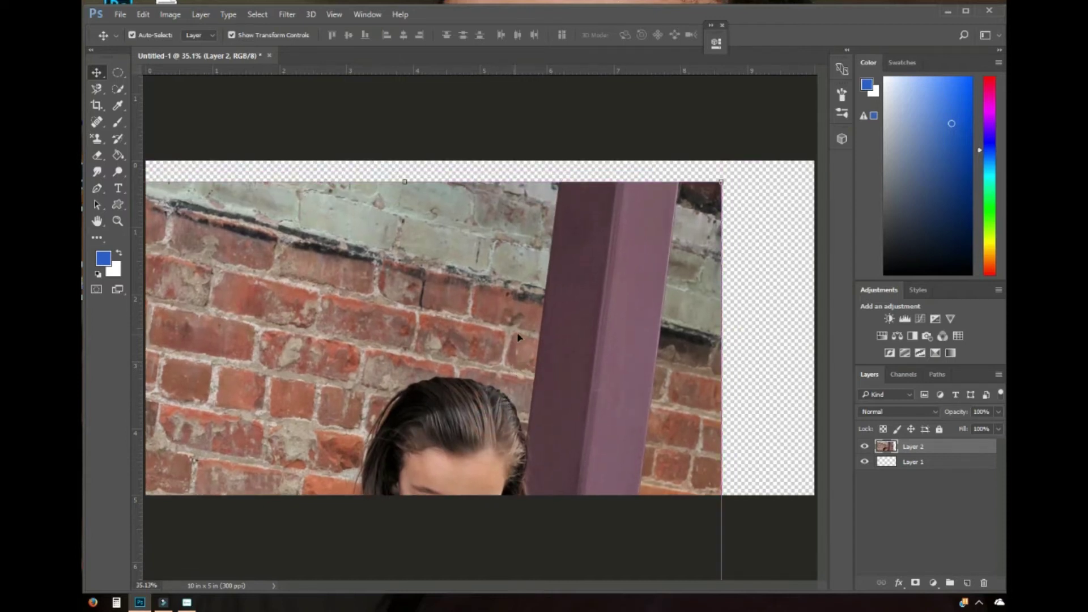
left_click_drag(544, 345, 570, 278)
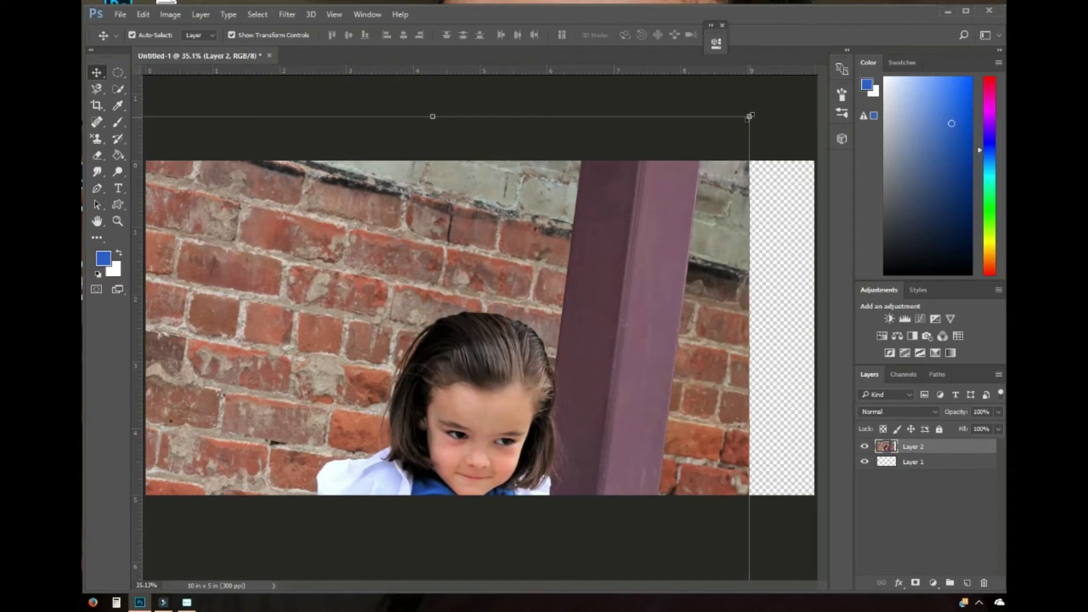
left_click_drag(630, 256, 646, 278)
left_click_drag(690, 210, 708, 189)
- Scale the photo without keeping its proportions to about 57% width and 70% height, reposition it, and apply the transformation
left_click_drag(780, 107, 612, 266)
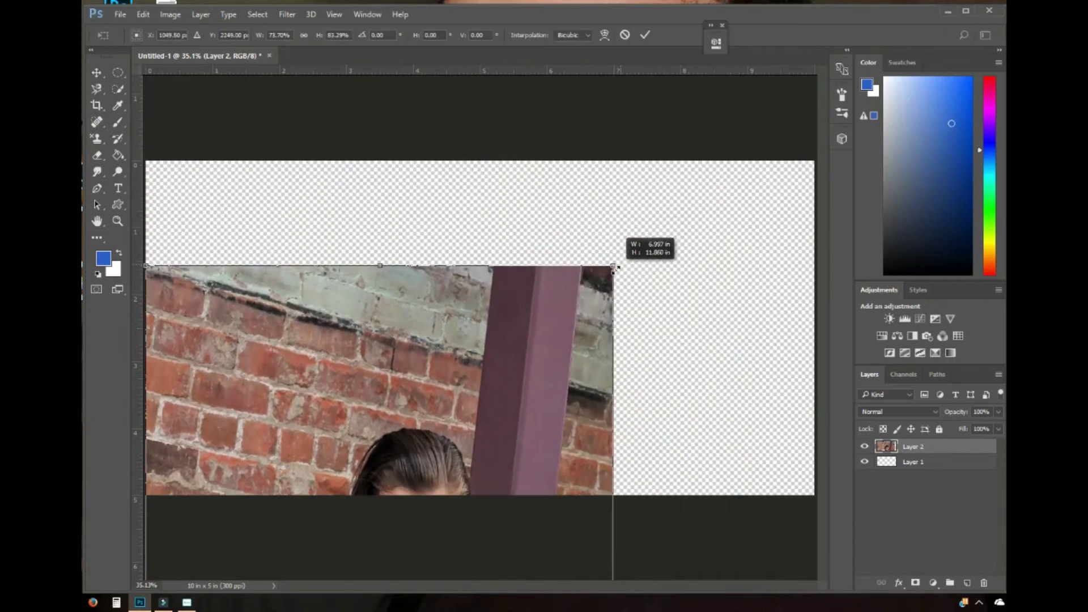
left_click_drag(552, 334, 661, 199)
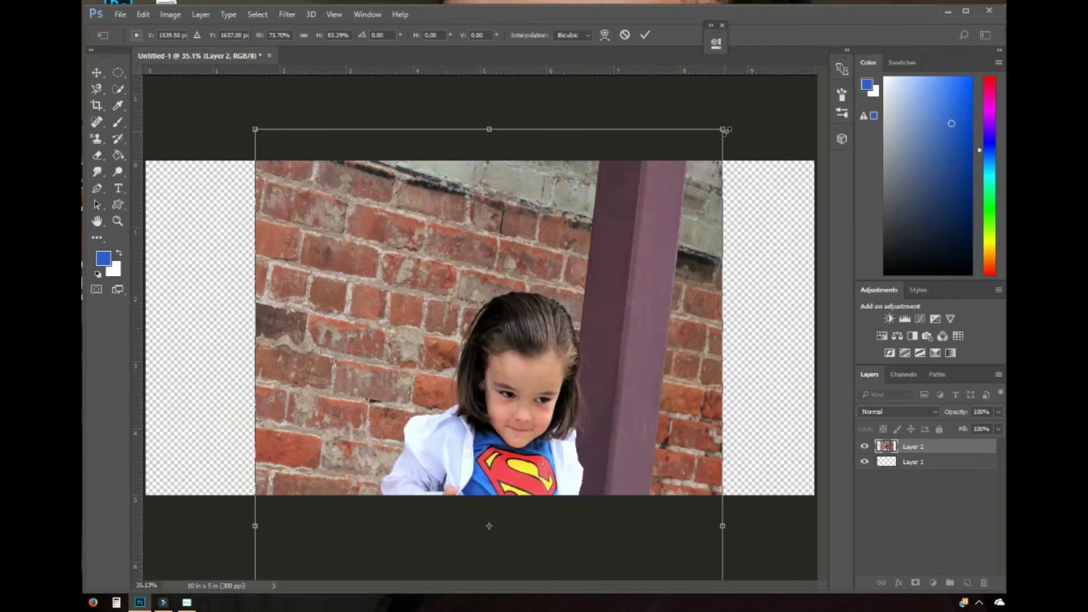
left_click_drag(727, 130, 661, 215)
left_click_drag(602, 299, 675, 218)
left_click_drag(710, 151, 670, 187)
left_click_drag(590, 346, 560, 264)
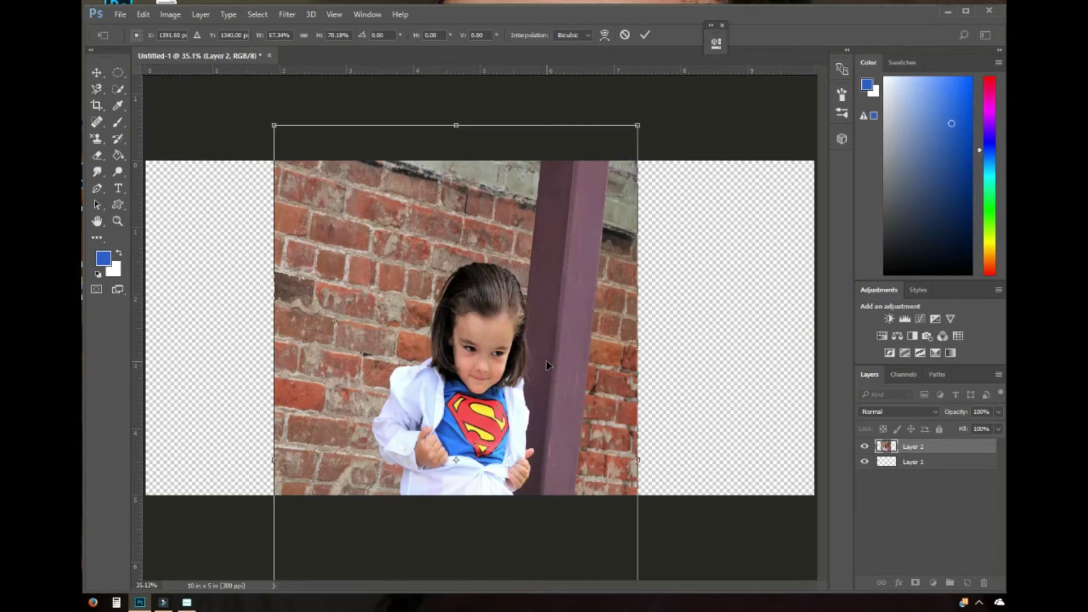
left_click_drag(527, 357, 522, 383)
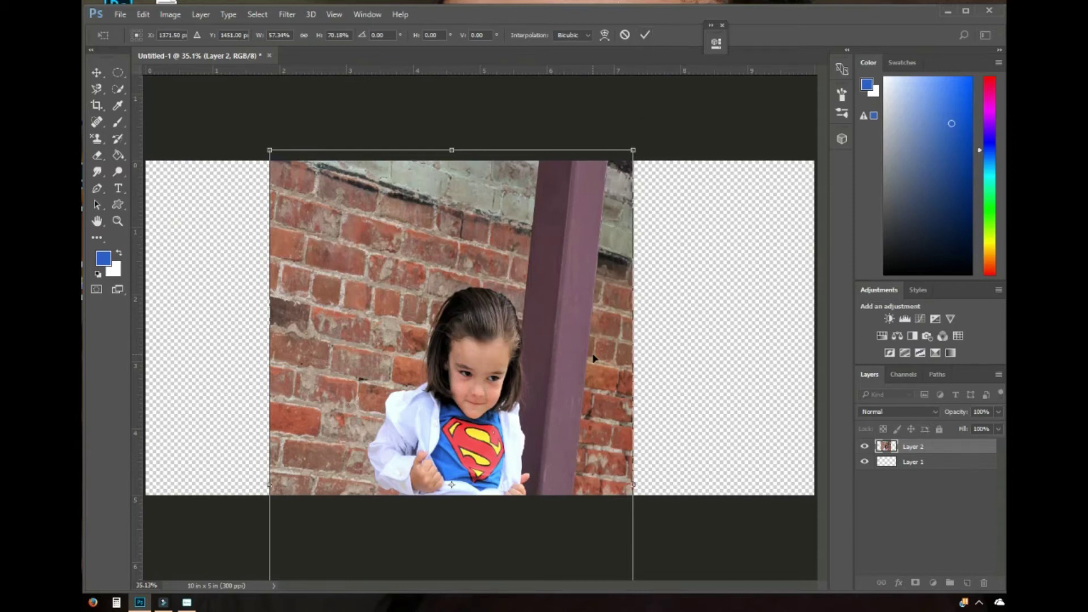
key("Return")
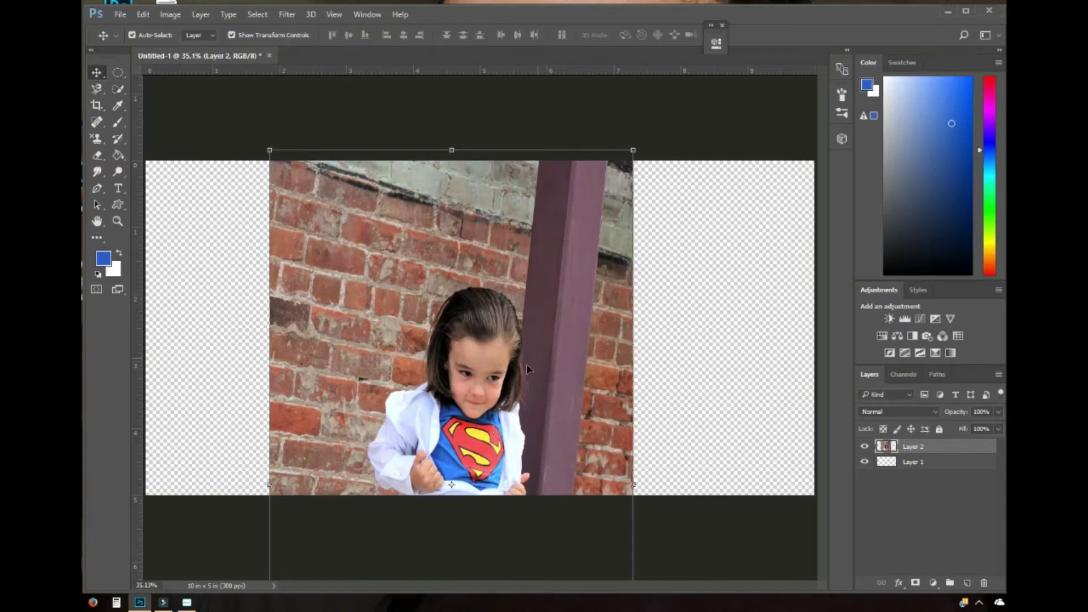
- Move the distorted photo up slightly, then undo both this move and the non-proportional scaling
left_click_drag(526, 365, 537, 336)
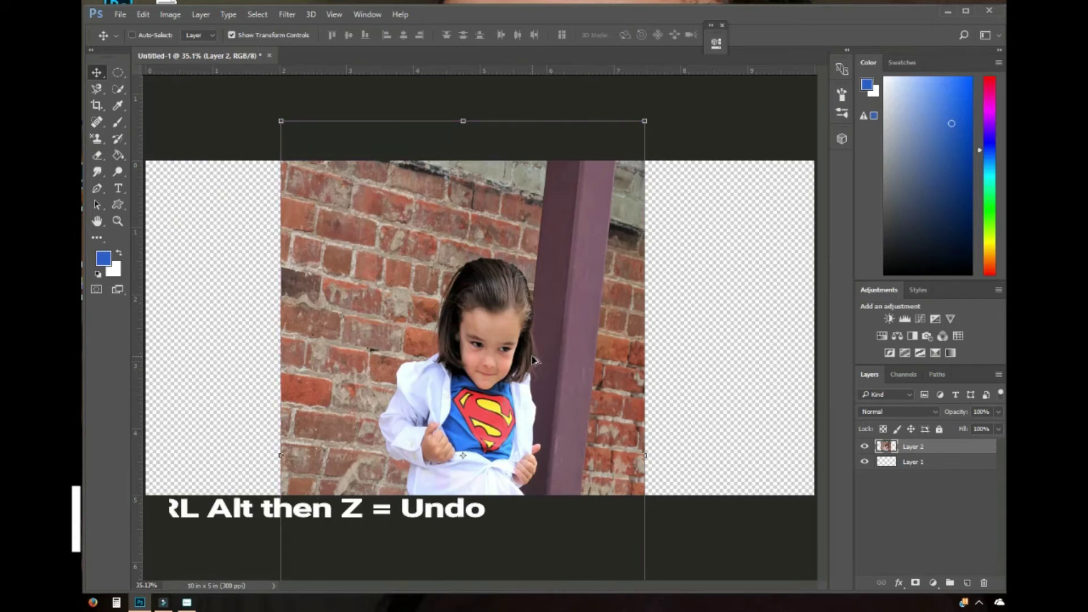
key("ctrl+alt+z")
key("ctrl+alt+z")
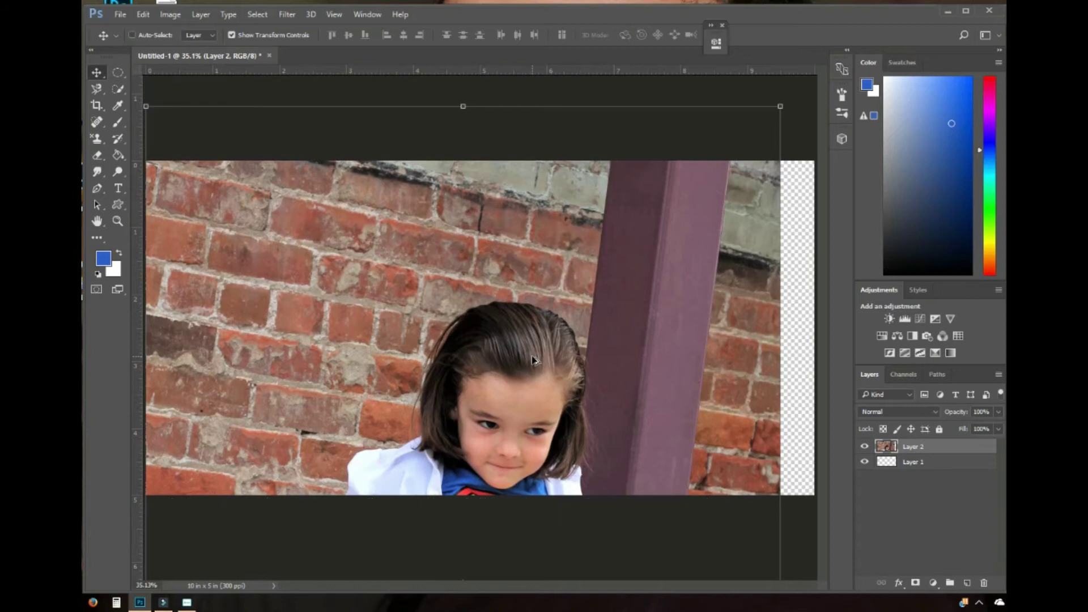
key("ctrl")
- Center the photo horizontally, then scale it proportionally to about 69% and move the girl into view
mouse_move(628, 397)
left_mouse_down()
mouse_move(651, 354)
mouse_move(612, 364)
mouse_move(610, 391)
mouse_move(627, 391)
left_mouse_up()
left_click_drag(641, 350, 658, 350)
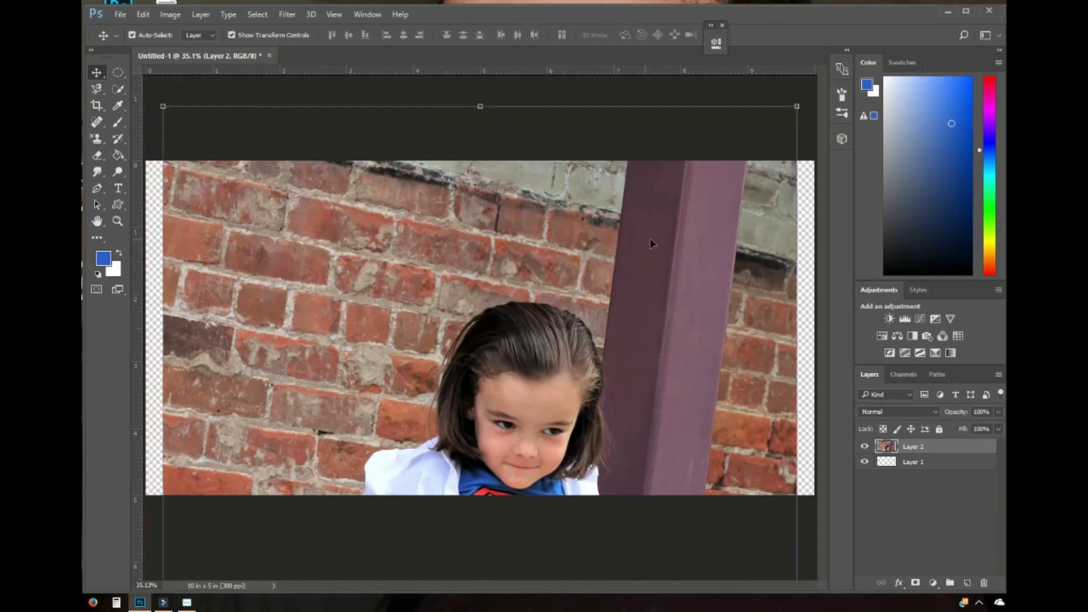
left_click(796, 107)
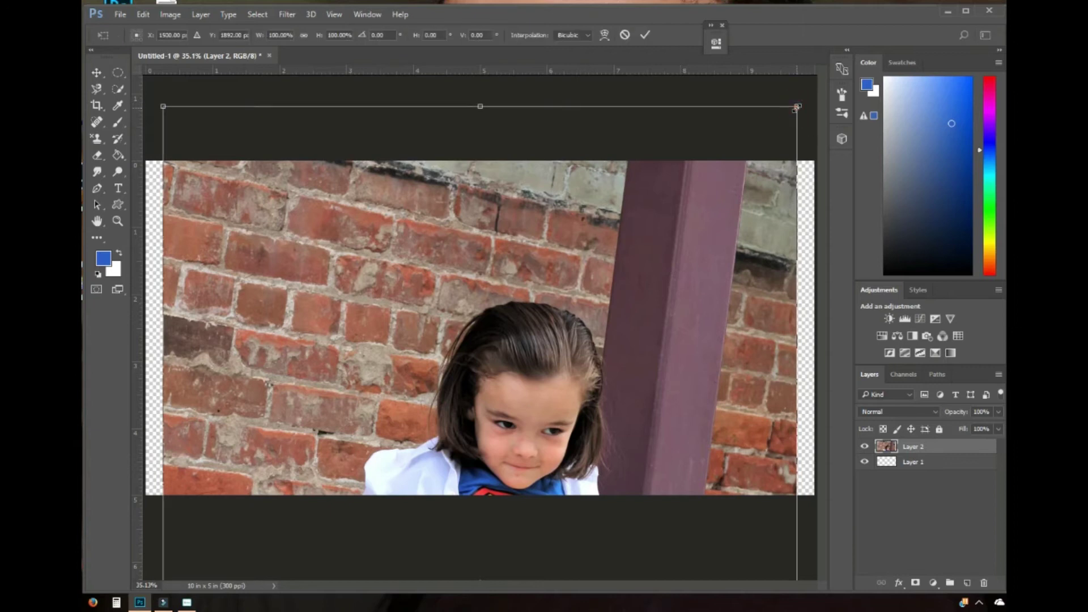
left_click_drag(796, 108, 622, 203)
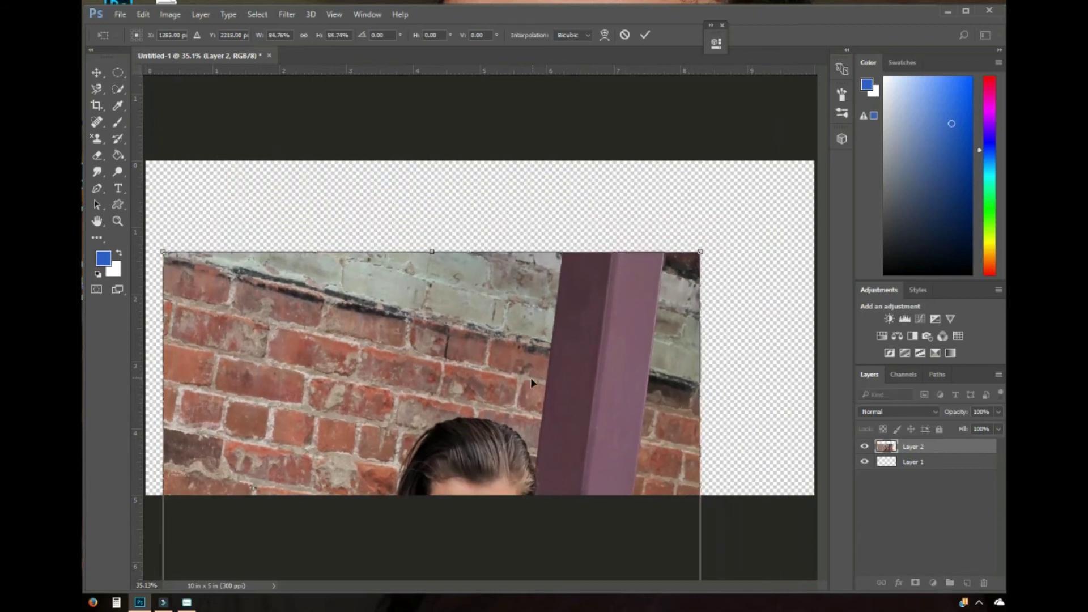
left_click_drag(533, 396, 598, 280)
left_click_drag(764, 188, 644, 338)
left_click_drag(571, 428, 654, 235)
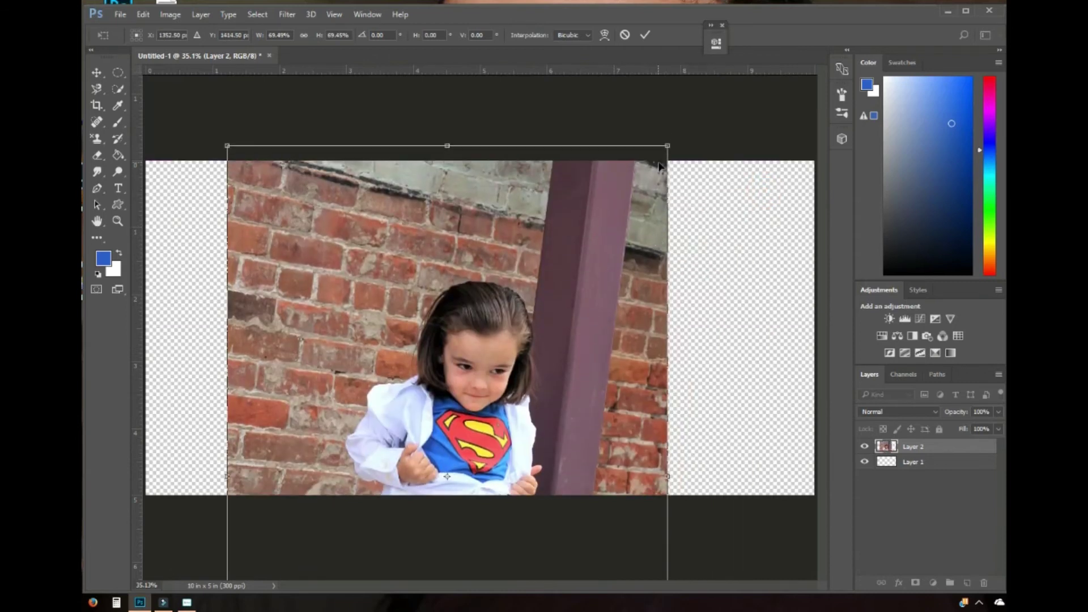
- Reduce the photo proportionally to about 59% and position it so the girl stands near the center of the canvas
left_click_drag(668, 144, 575, 230)
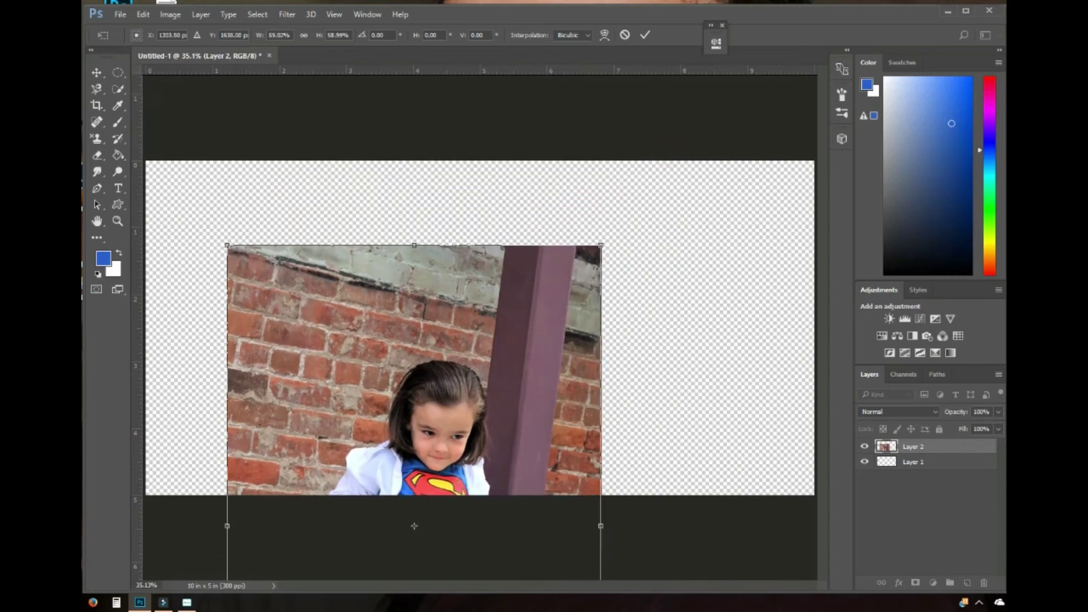
left_click_drag(477, 436, 538, 276)
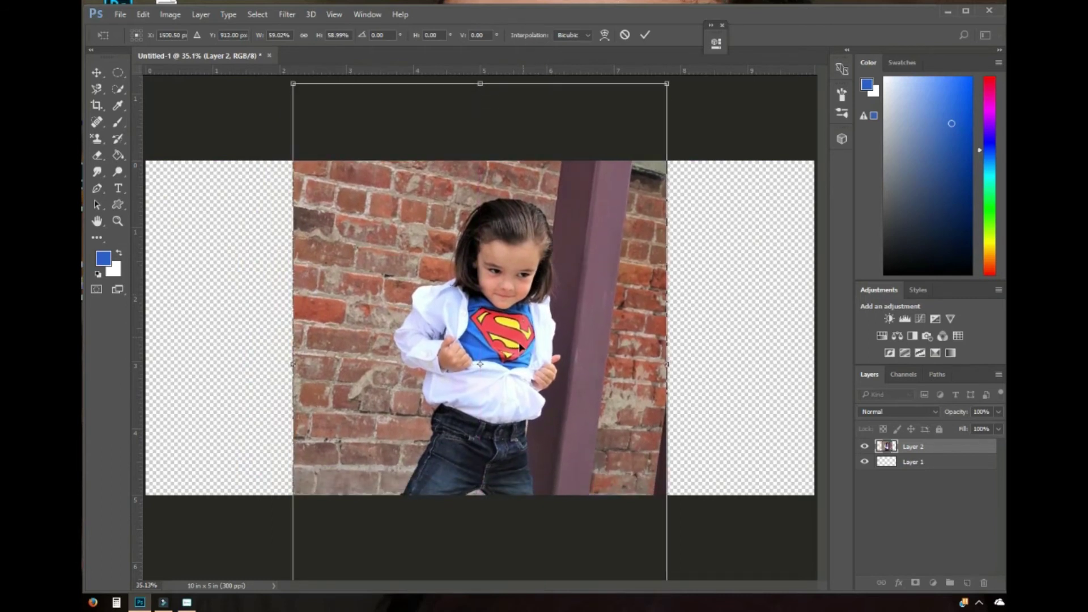
left_click_drag(522, 333, 508, 315)
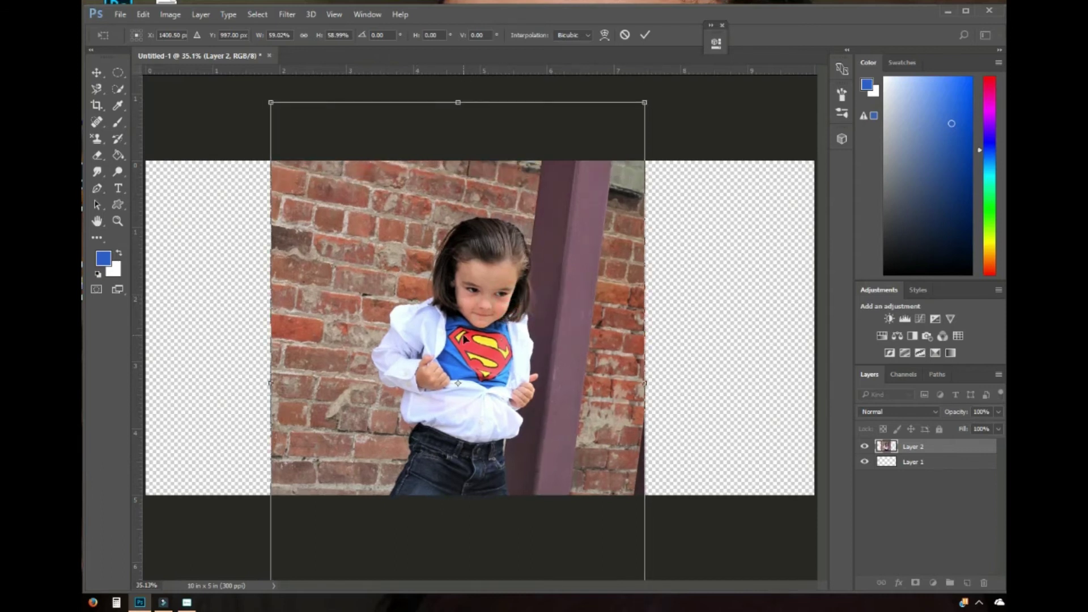
left_click_drag(473, 321, 475, 311)
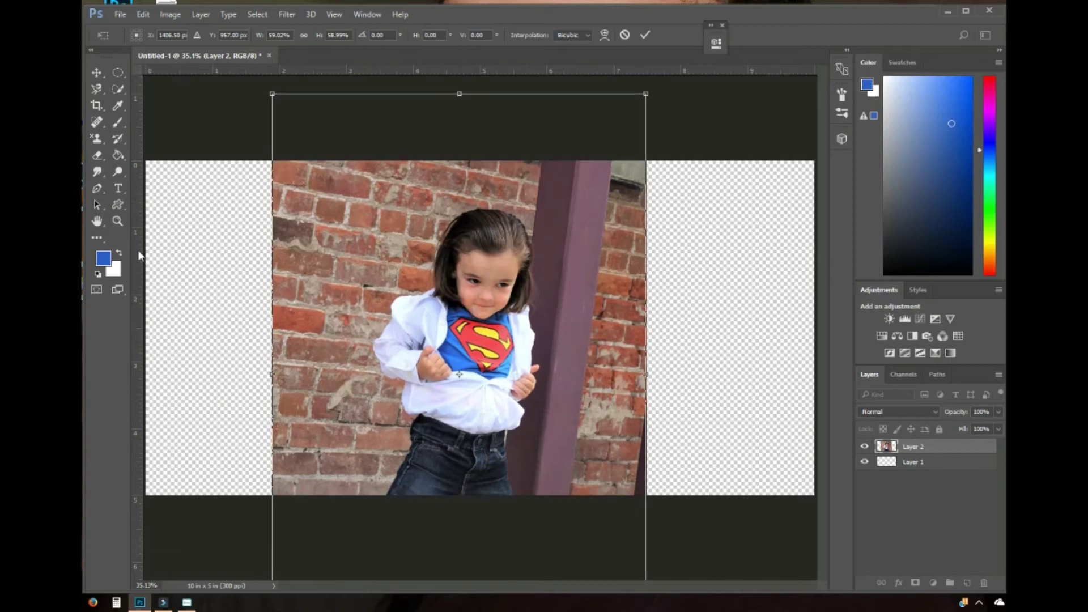
- Apply the transformation and draw a circle custom shape about 1146 by 1239 px over the girl
left_click(118, 206)
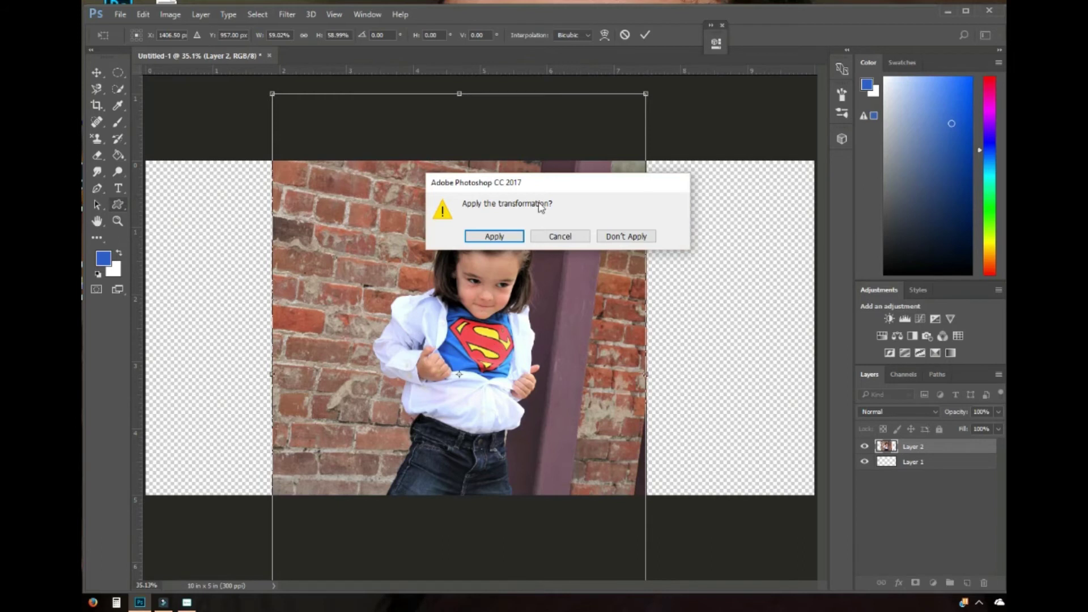
left_click(487, 238)
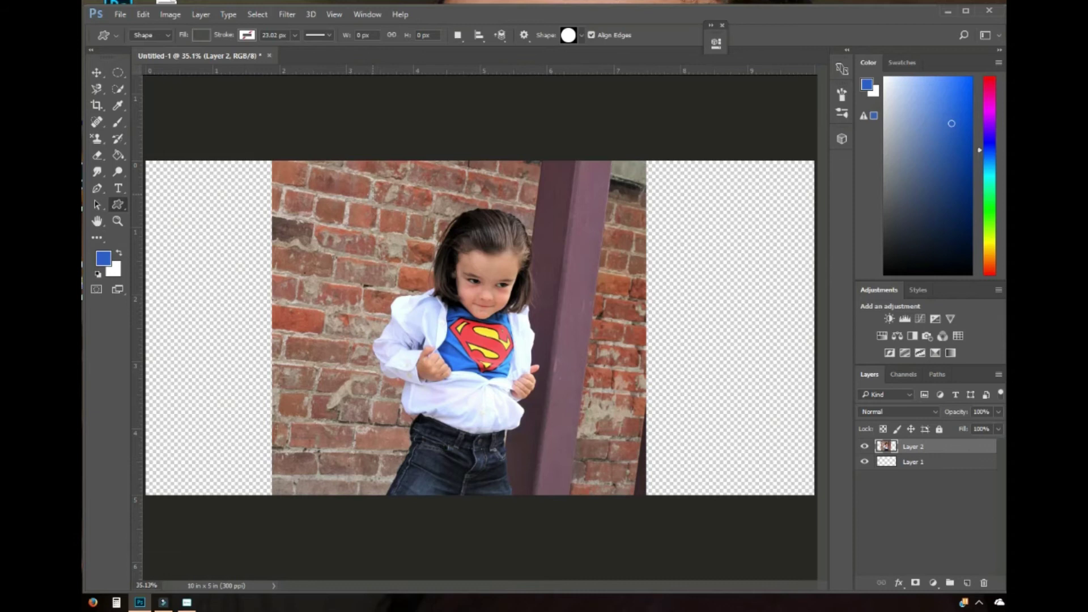
left_click_drag(378, 204, 628, 471)
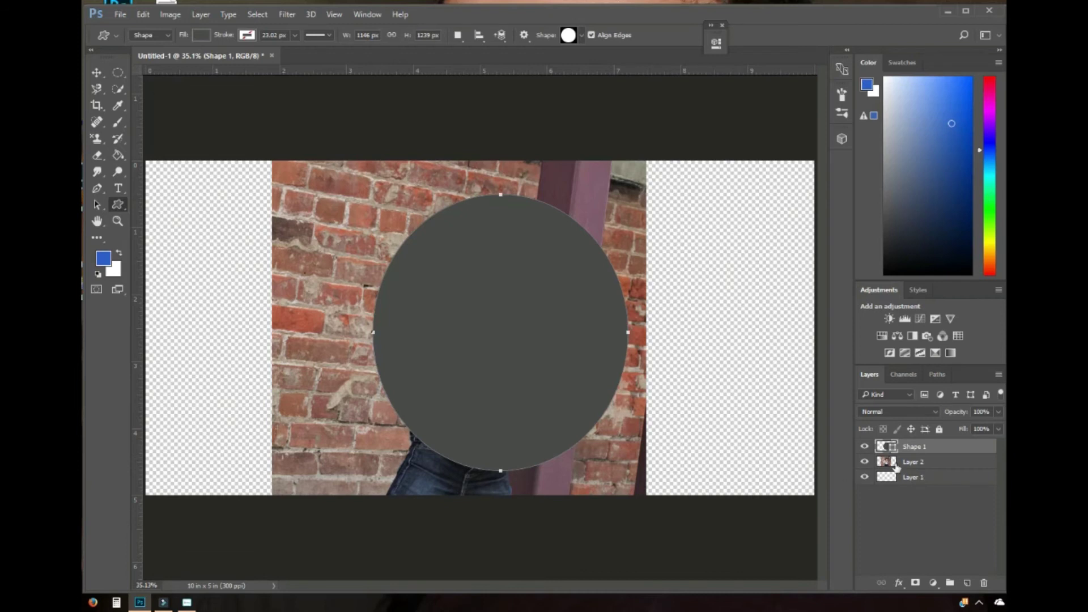
- Place the photo's Layer 2 above Shape 1 and create a clipping mask from it
left_click(929, 465)
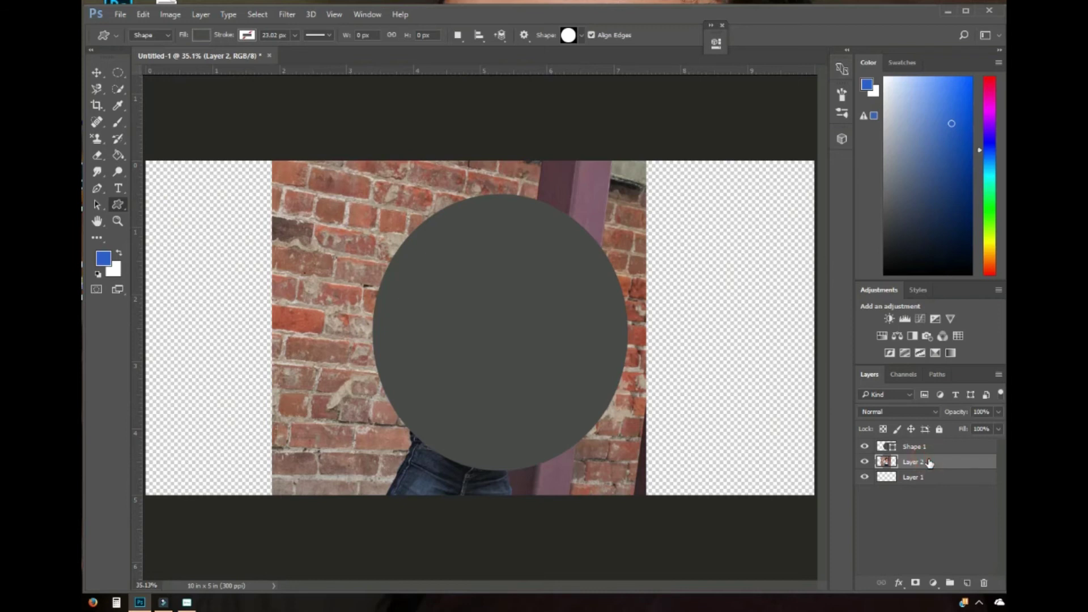
left_click_drag(929, 463, 929, 446)
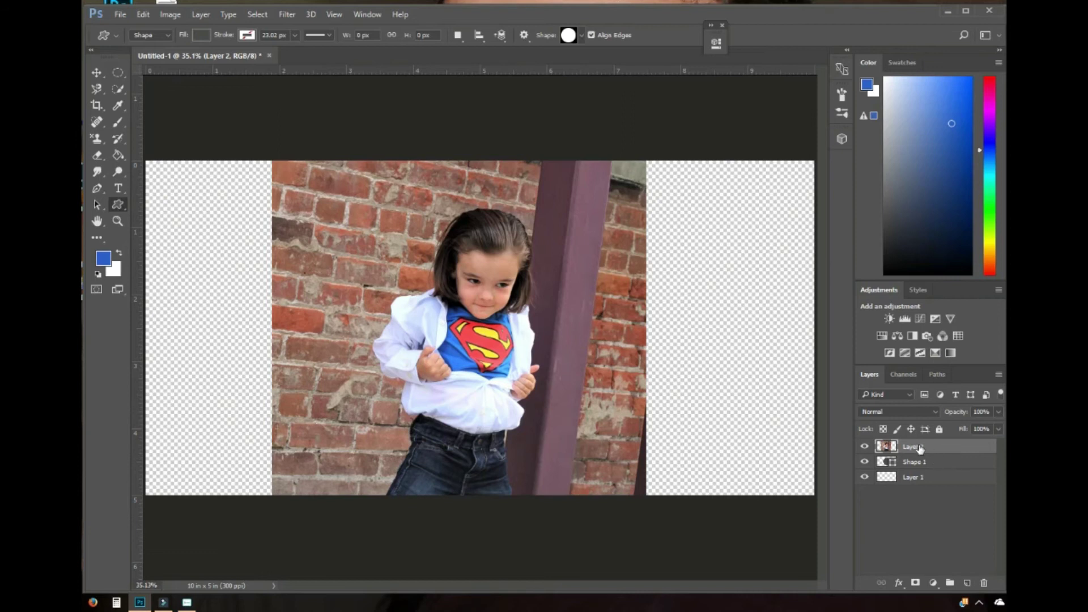
right_click(939, 450)
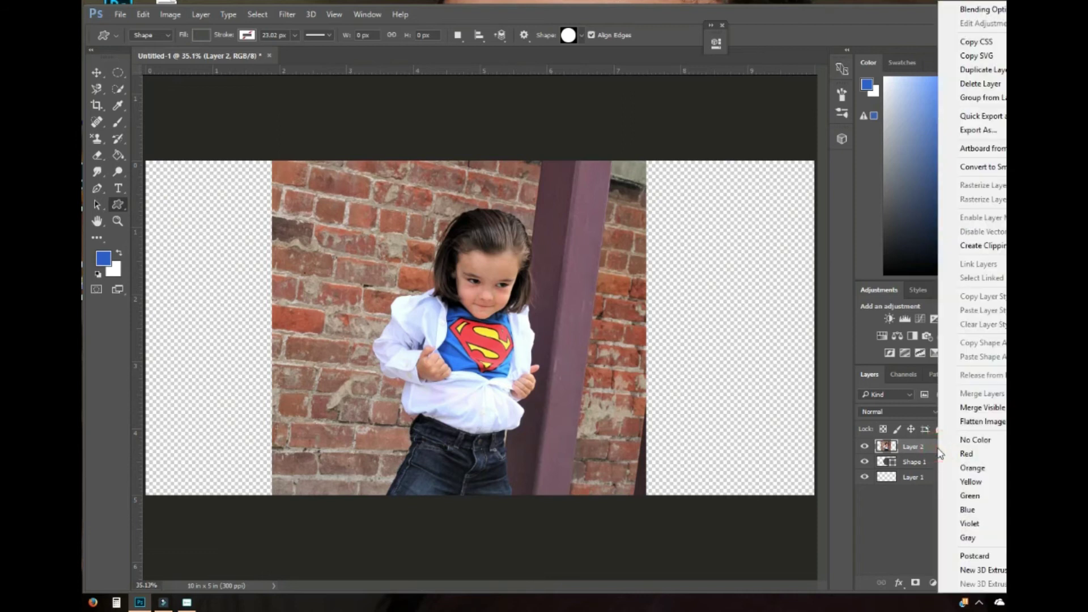
left_click(974, 247)
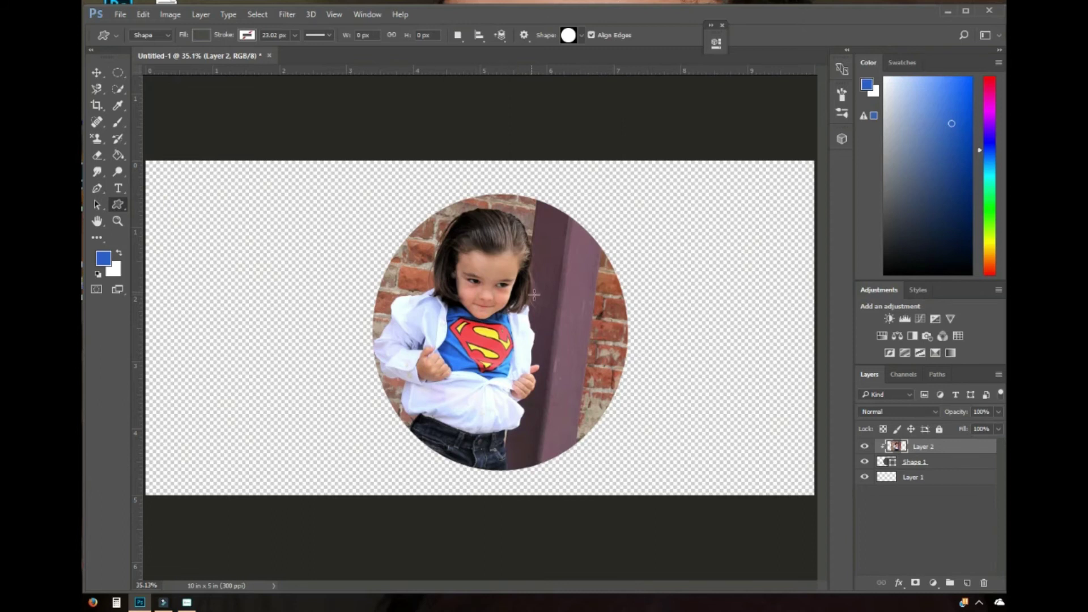
- Reposition the clipped photo so the girl fits within the circle, scale it to about 99%, and apply the transformation
left_click(97, 74)
left_click_drag(398, 290, 480, 323)
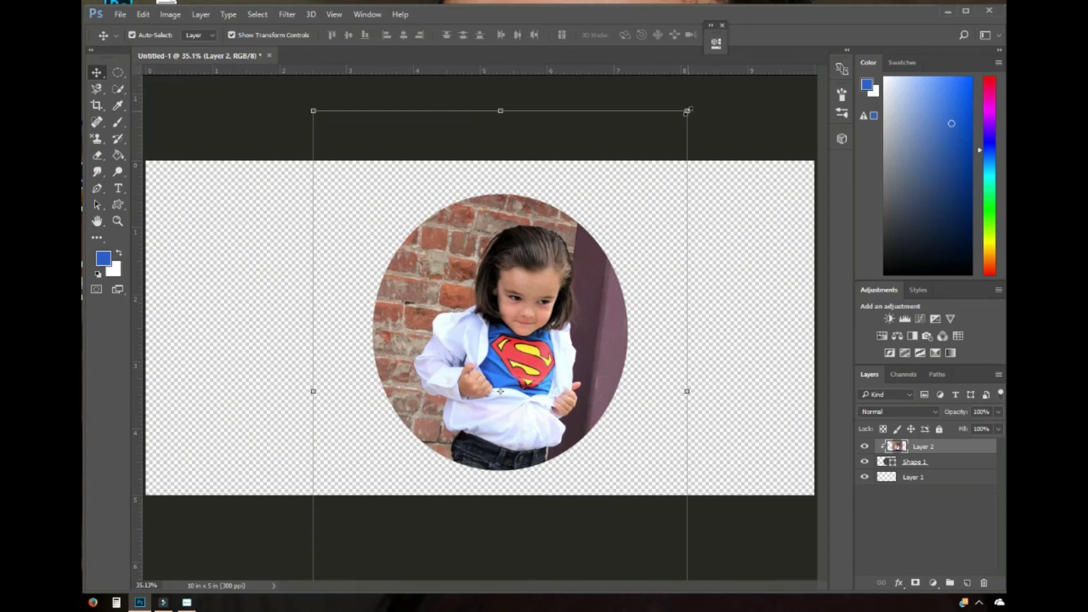
left_click_drag(687, 110, 702, 89)
left_click_drag(561, 310, 533, 310)
left_click_drag(674, 87, 656, 112)
left_click_drag(533, 302, 541, 295)
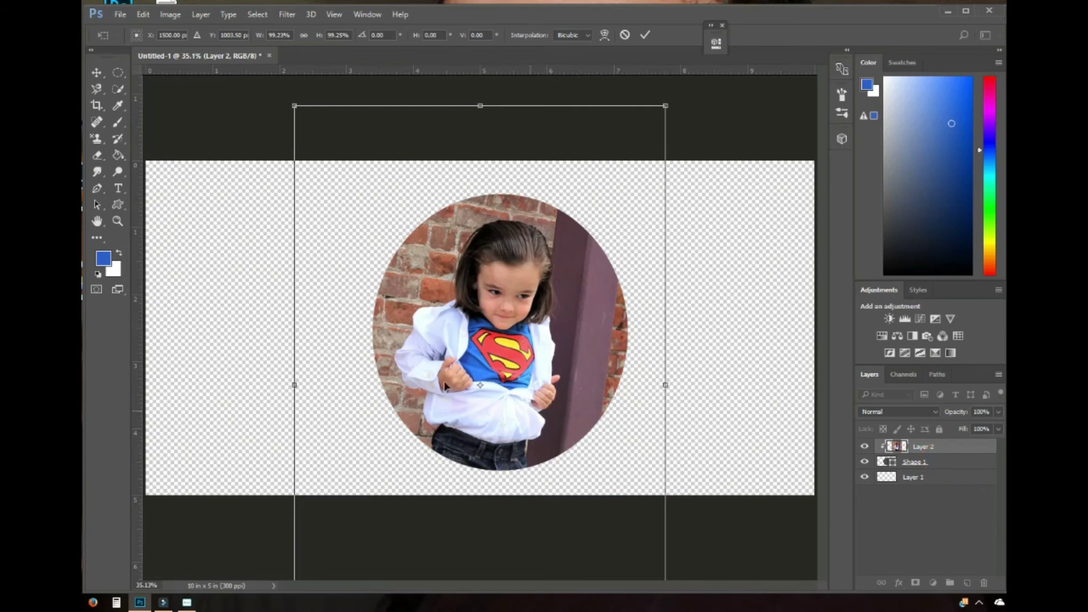
left_click(645, 35)
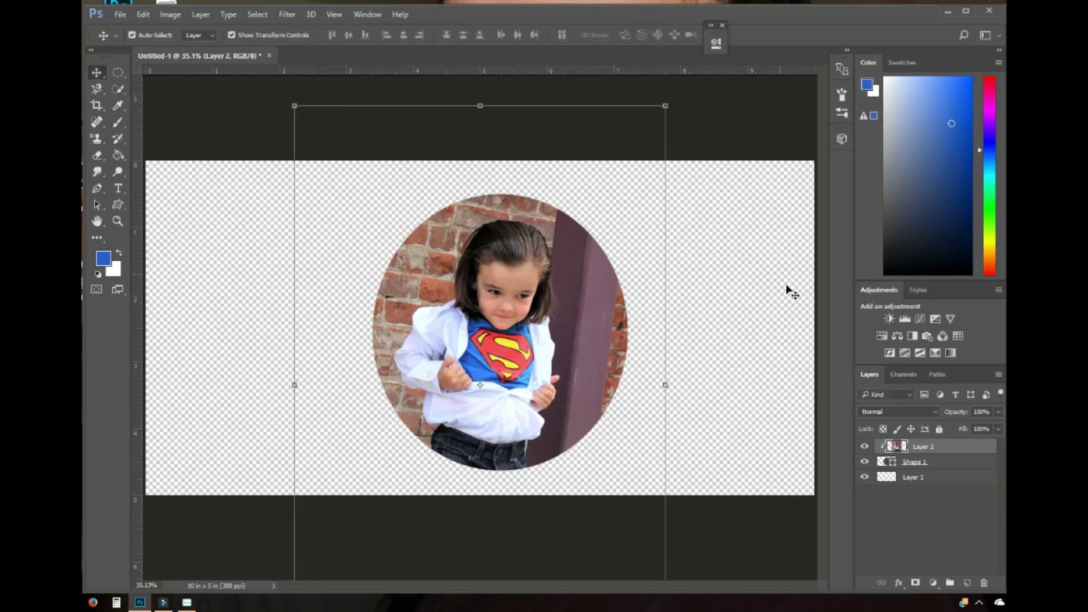
- Scale the Shape 1 circle down to about 92% from its lower-right corner and apply the transformation
left_click(906, 462)
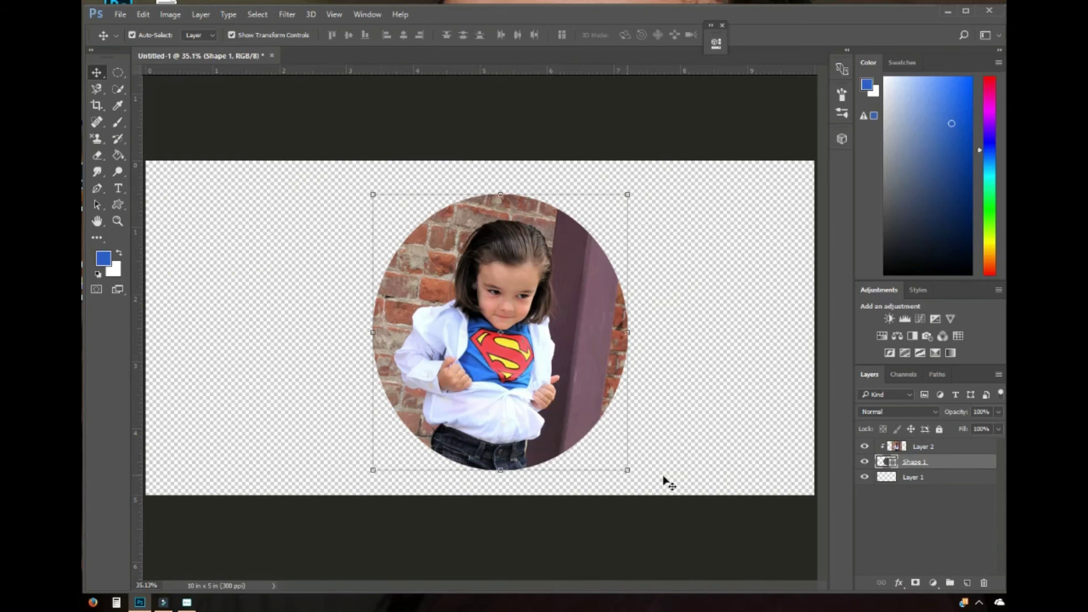
left_click(945, 463)
left_click_drag(627, 470, 618, 449)
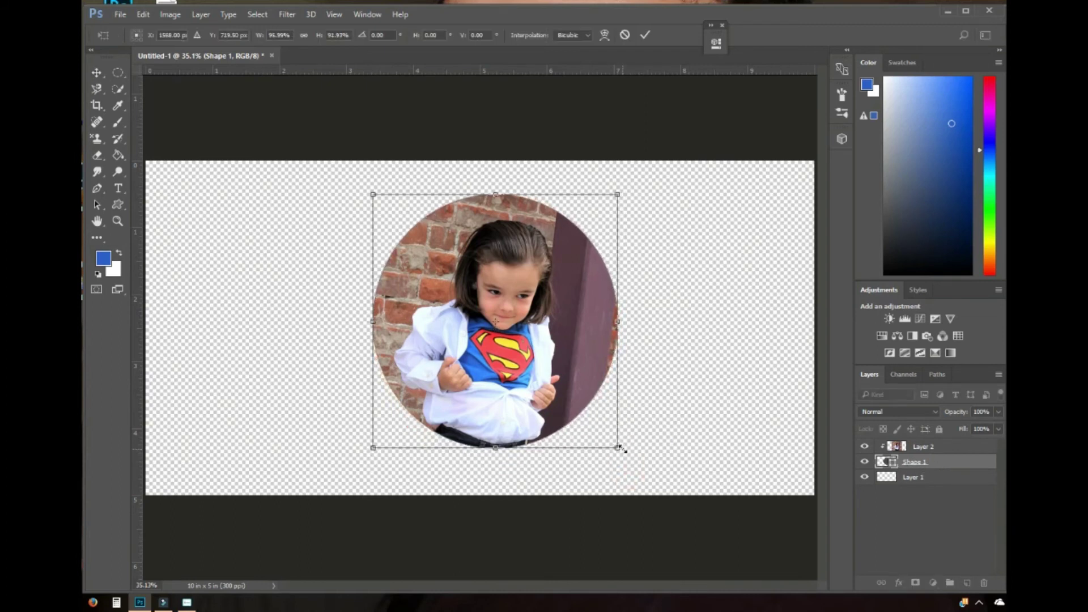
key("ctrl+z")
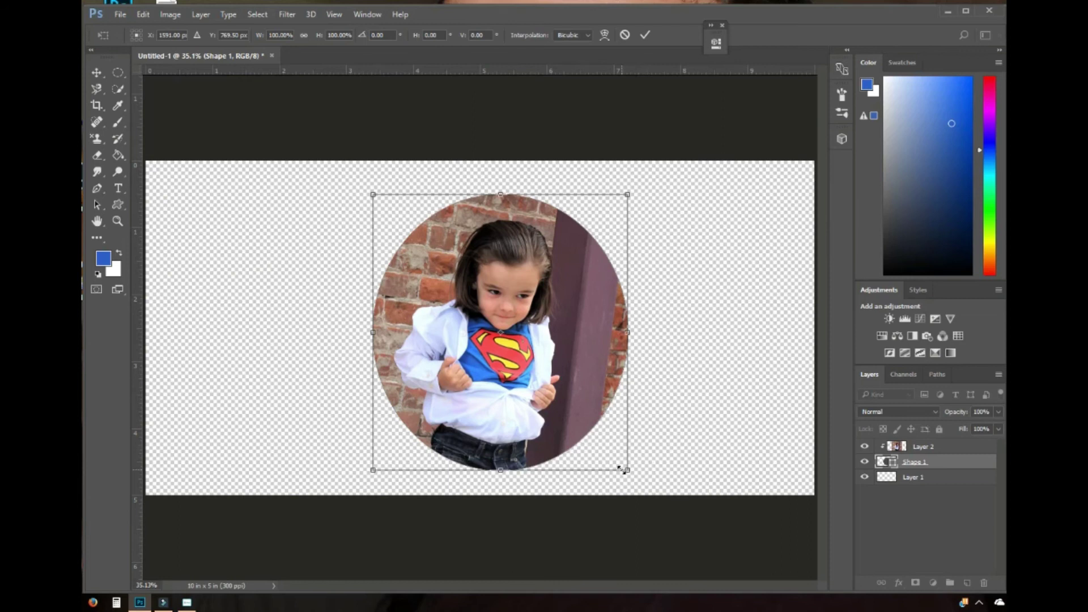
left_click_drag(629, 473, 620, 437)
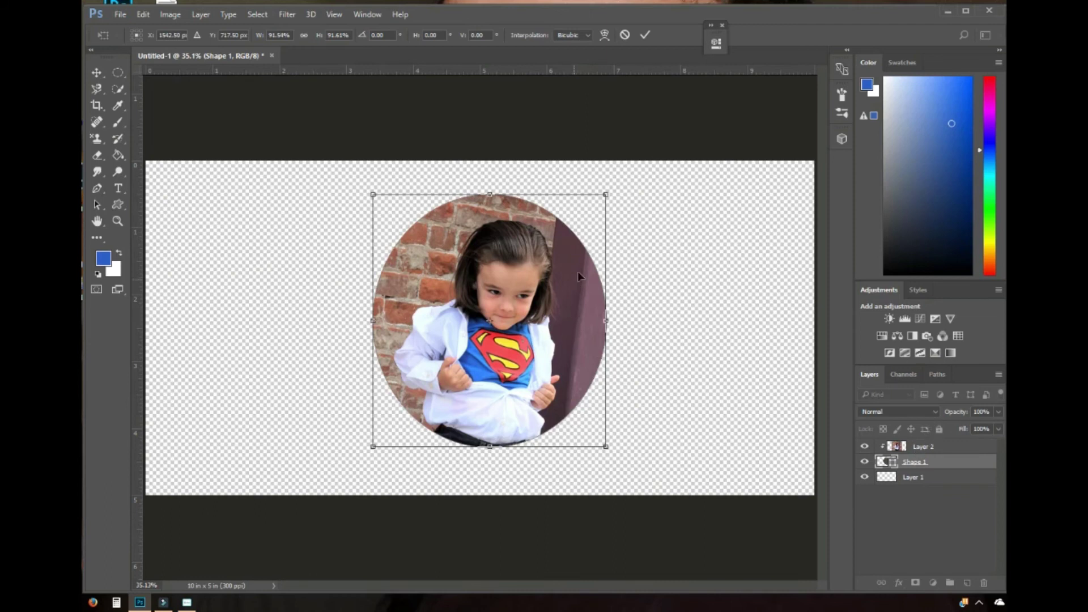
left_click(644, 35)
- Move the clipped Layer 2 photo slightly up and left so the girl sits inside the smaller circle
left_click(567, 335)
mouse_move(567, 335)
left_mouse_down()
mouse_move(580, 338)
mouse_move(552, 335)
left_mouse_up()
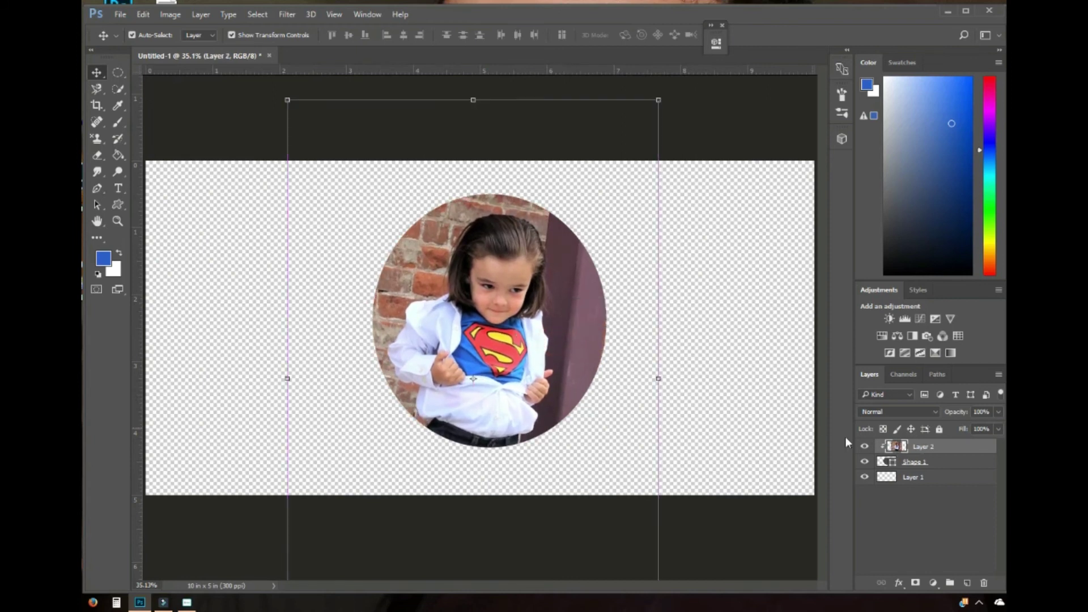
left_click(944, 462)
left_click(937, 446)
left_click(939, 460)
left_click(939, 446)
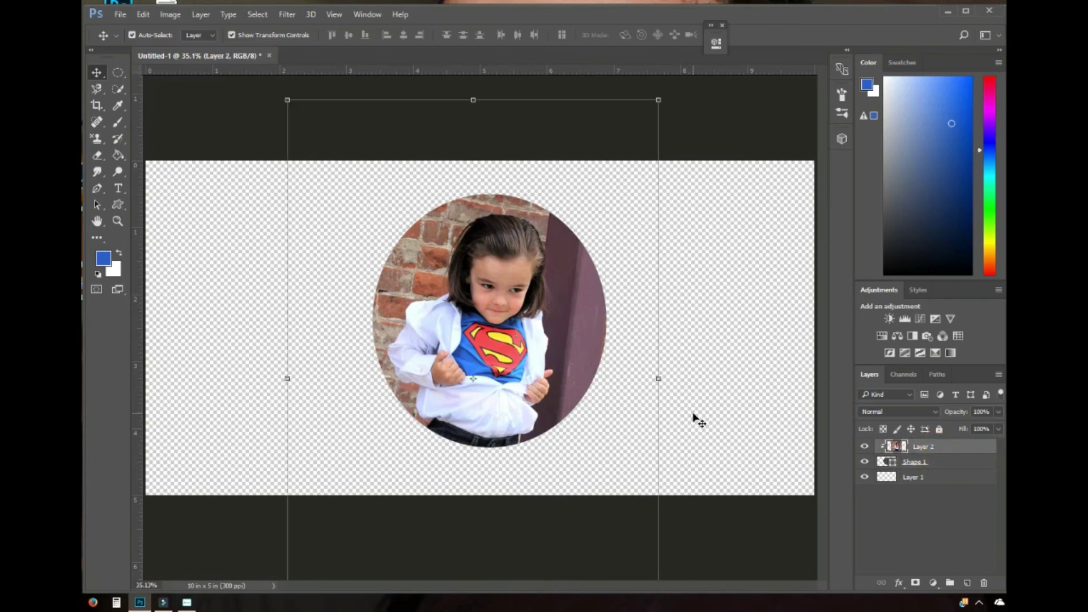
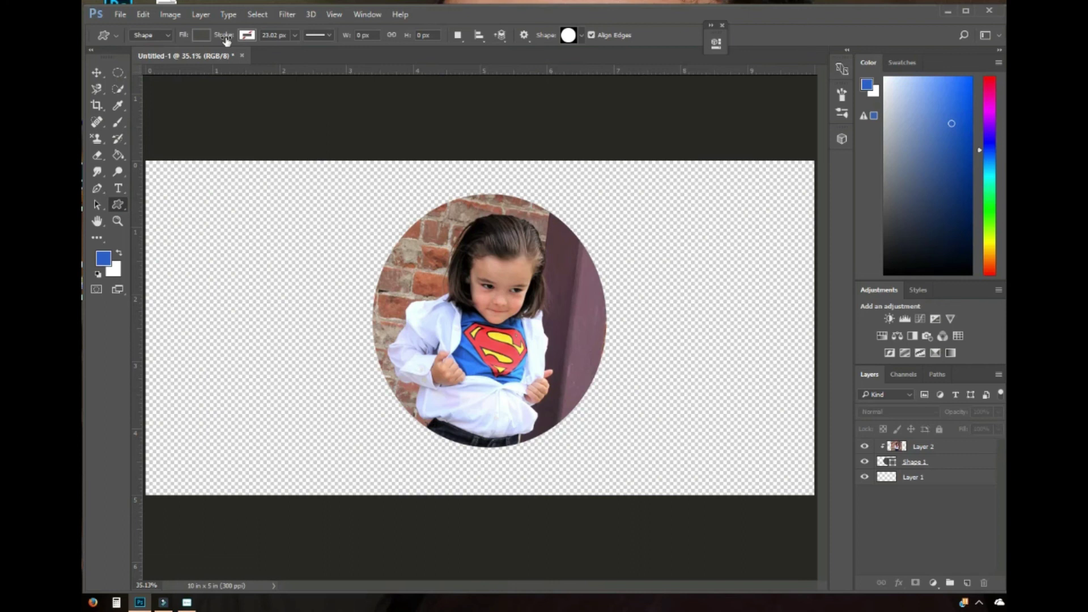
- Select the Shape 1 layer and try light teal, blue and yellow swatches as its stroke color
left_click(246, 36)
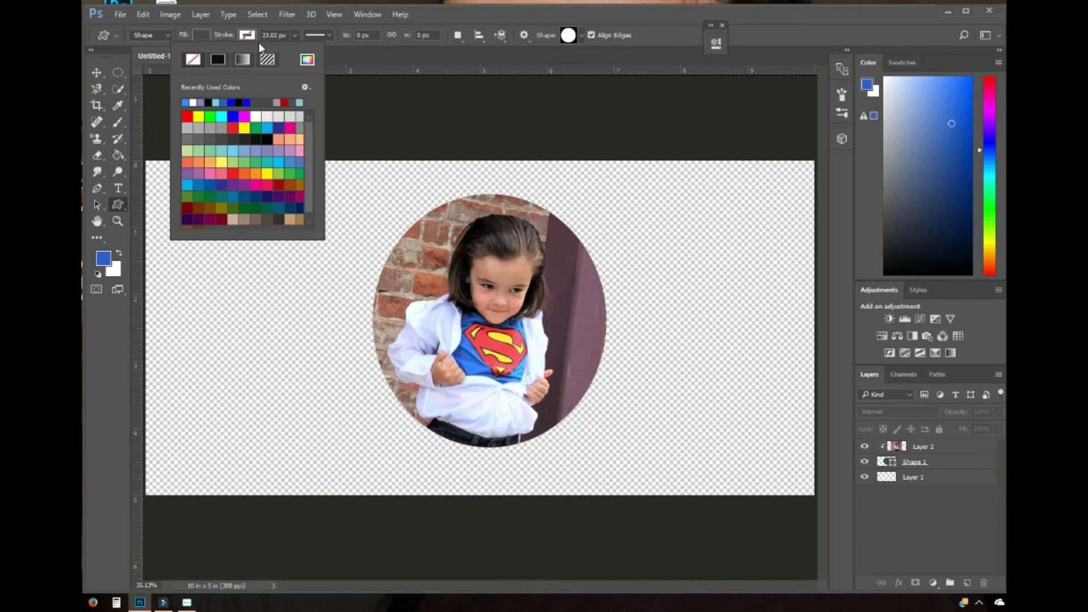
left_click(936, 465)
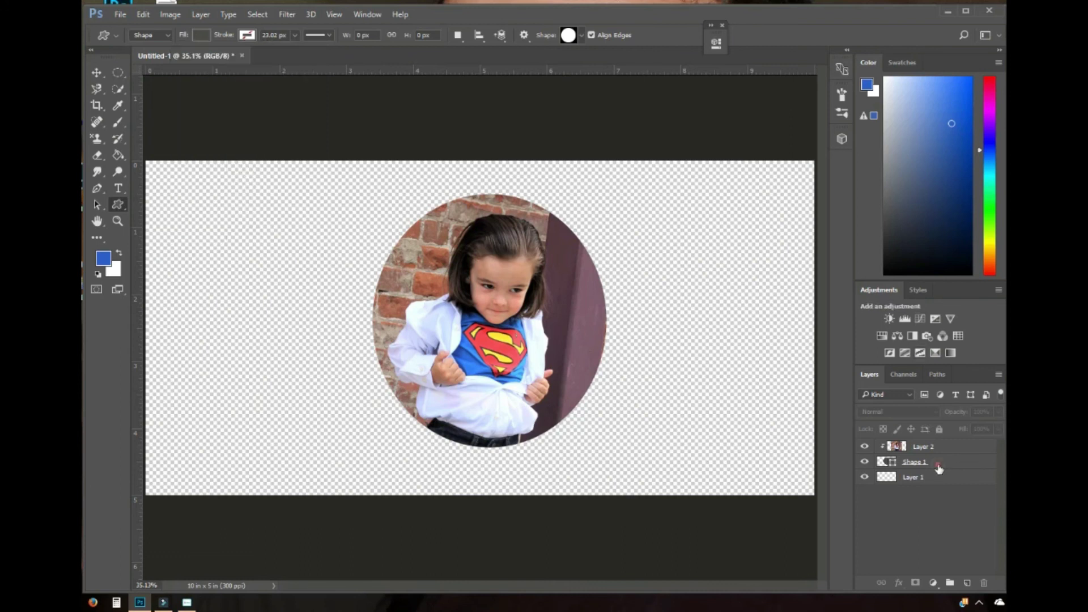
left_click(940, 466)
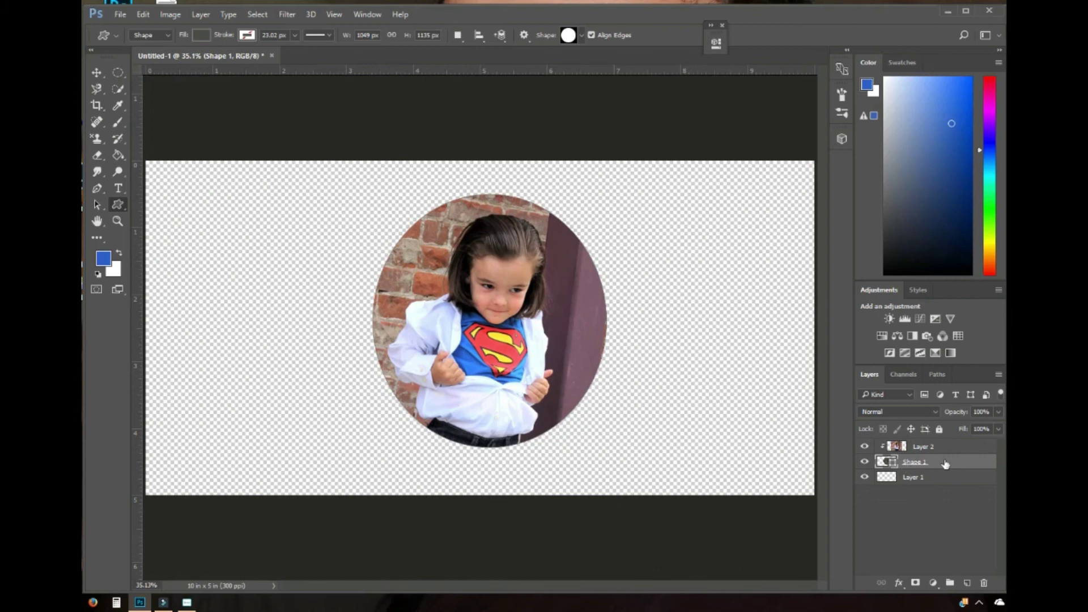
left_click(246, 35)
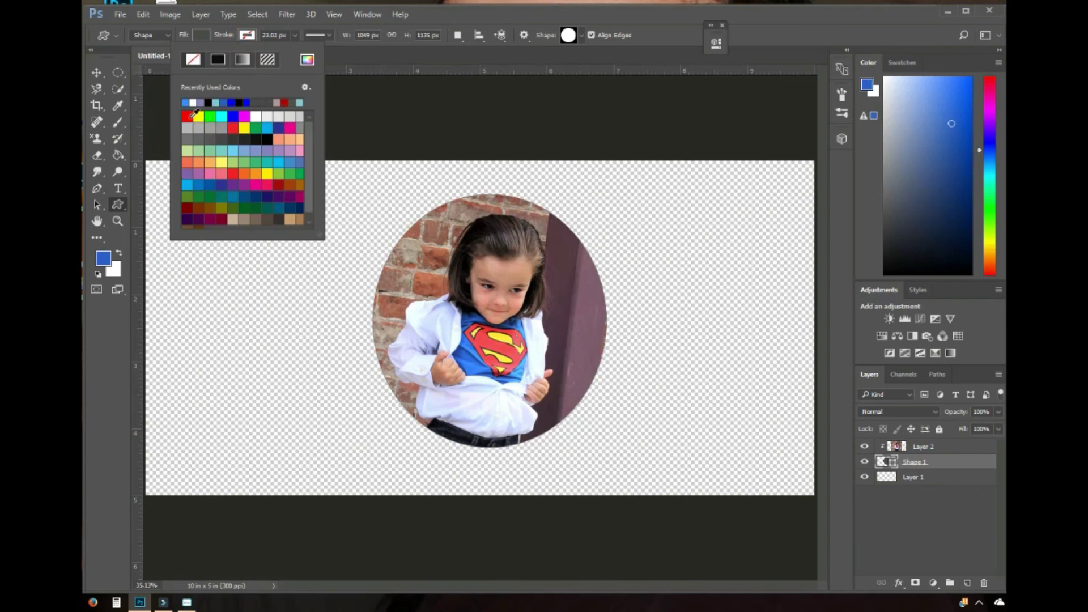
left_click(216, 101)
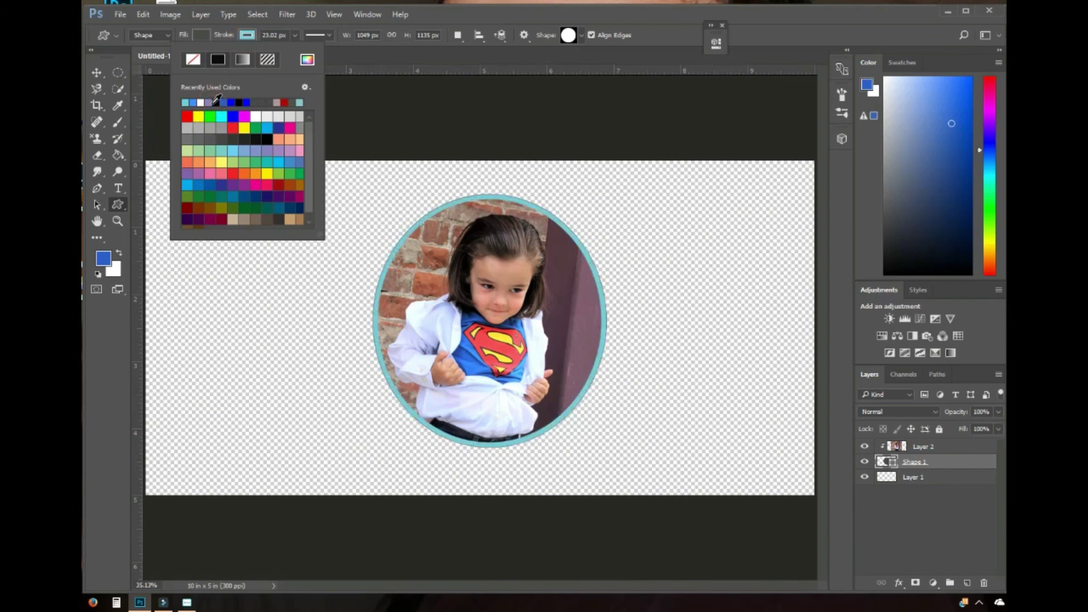
left_click(235, 119)
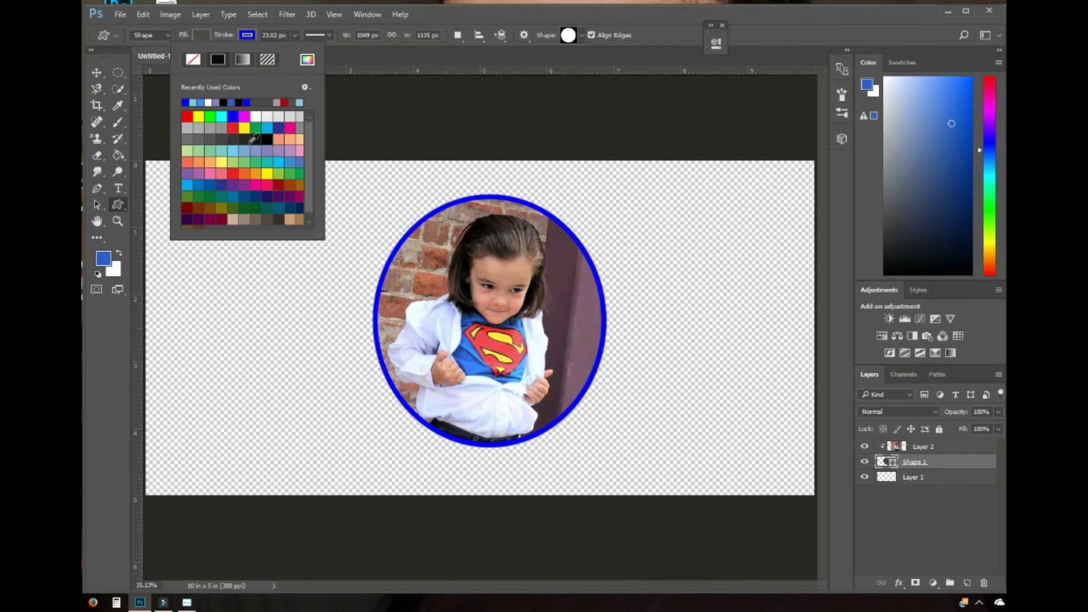
left_click(253, 134)
left_click(244, 128)
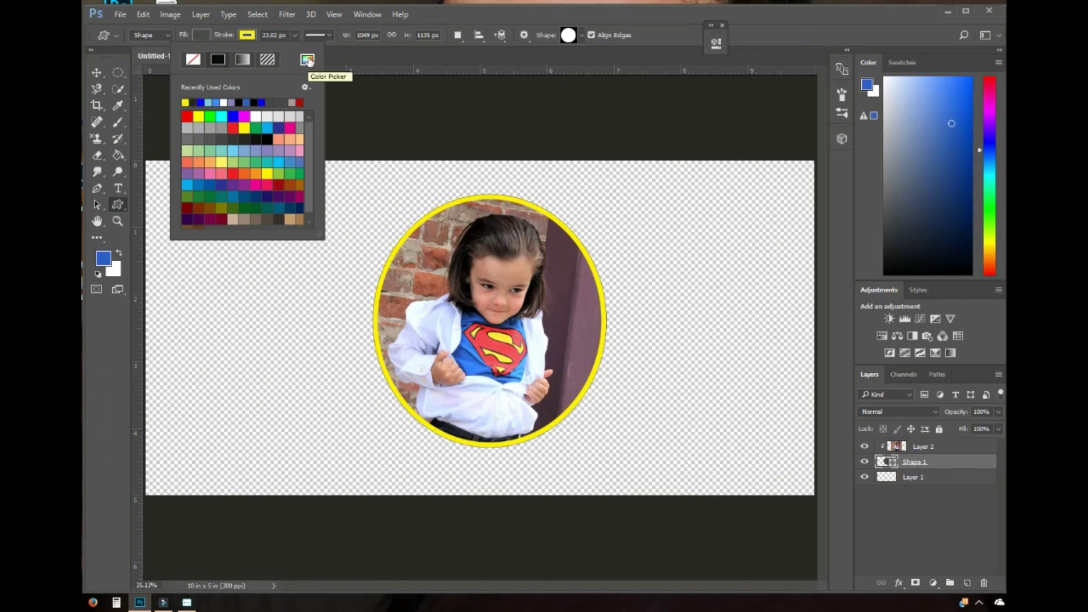
- Set the stroke color of Shape 1 to the bright blue #3a88ff sampled from the girl's Superman shirt
left_click(307, 60)
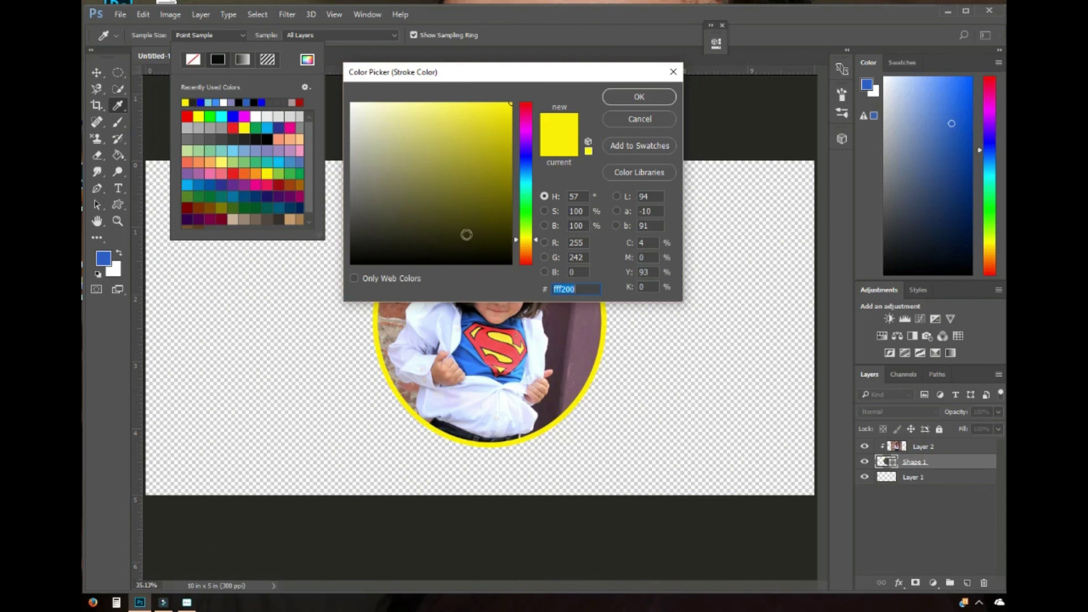
left_click(474, 355)
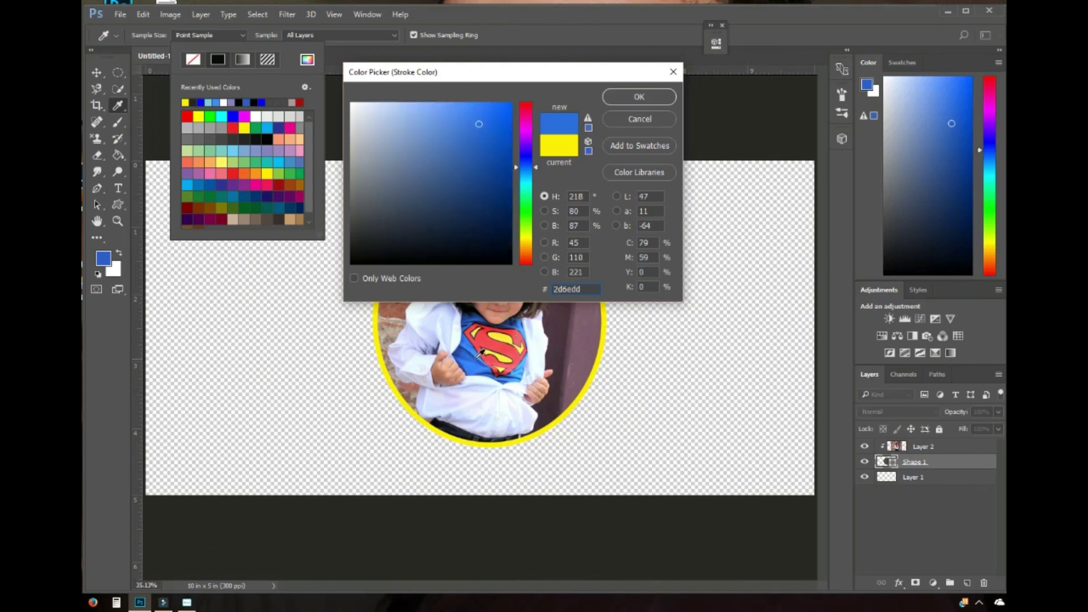
left_click(482, 354)
mouse_move(499, 335)
left_mouse_down()
mouse_move(505, 328)
mouse_move(502, 342)
mouse_move(545, 359)
mouse_move(565, 355)
mouse_move(500, 352)
left_mouse_up()
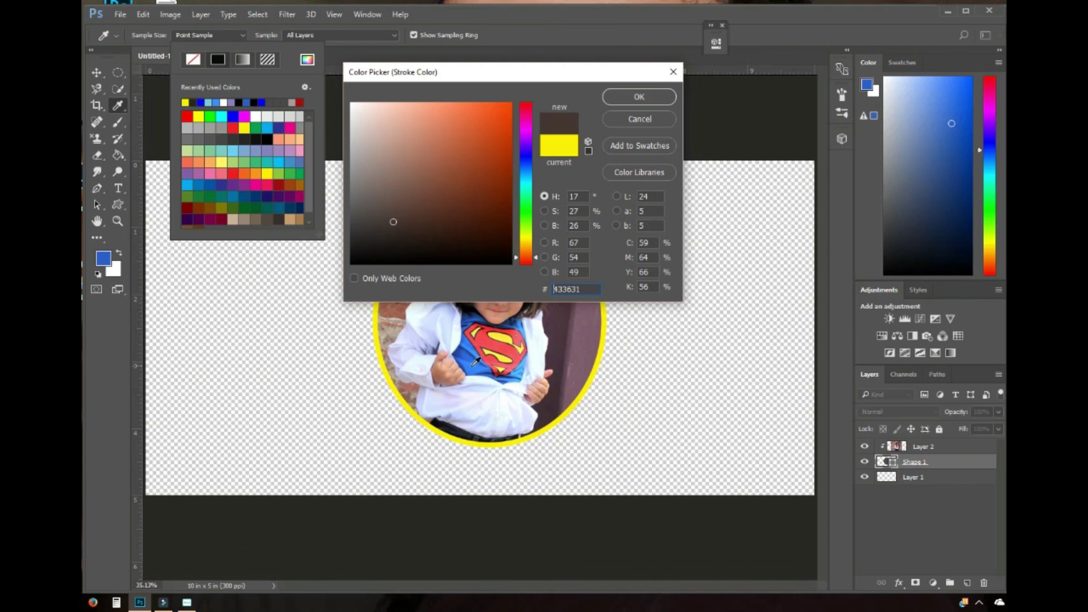
left_click(471, 355)
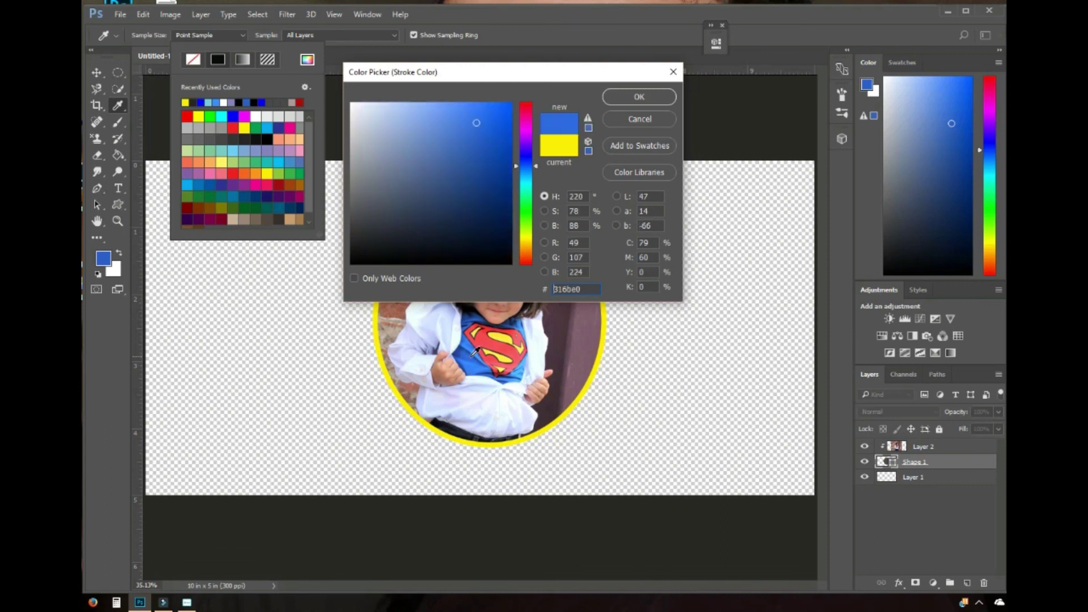
left_click(475, 354)
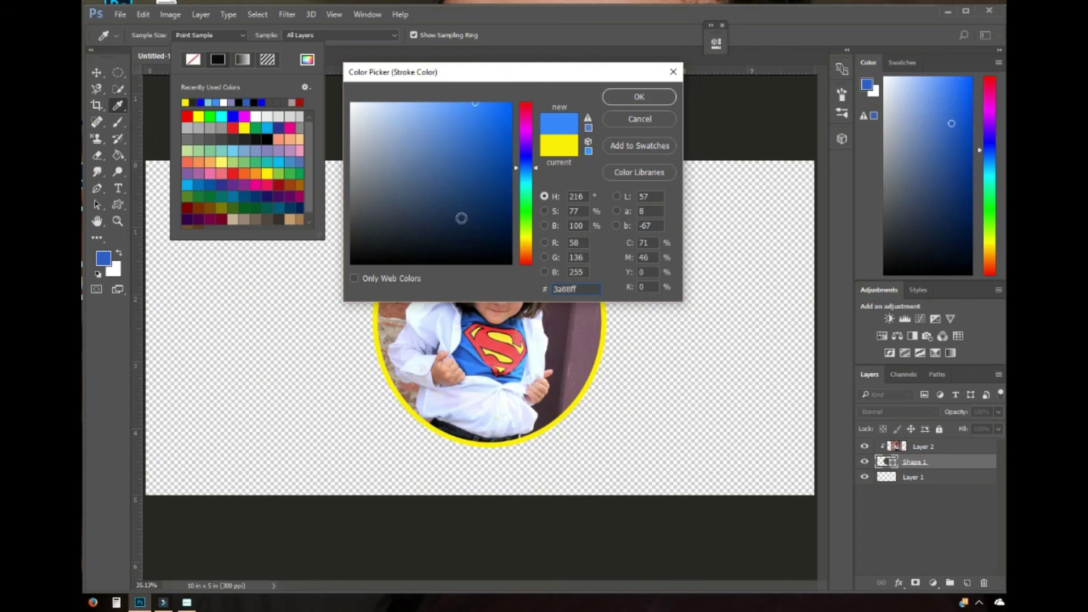
left_click(635, 98)
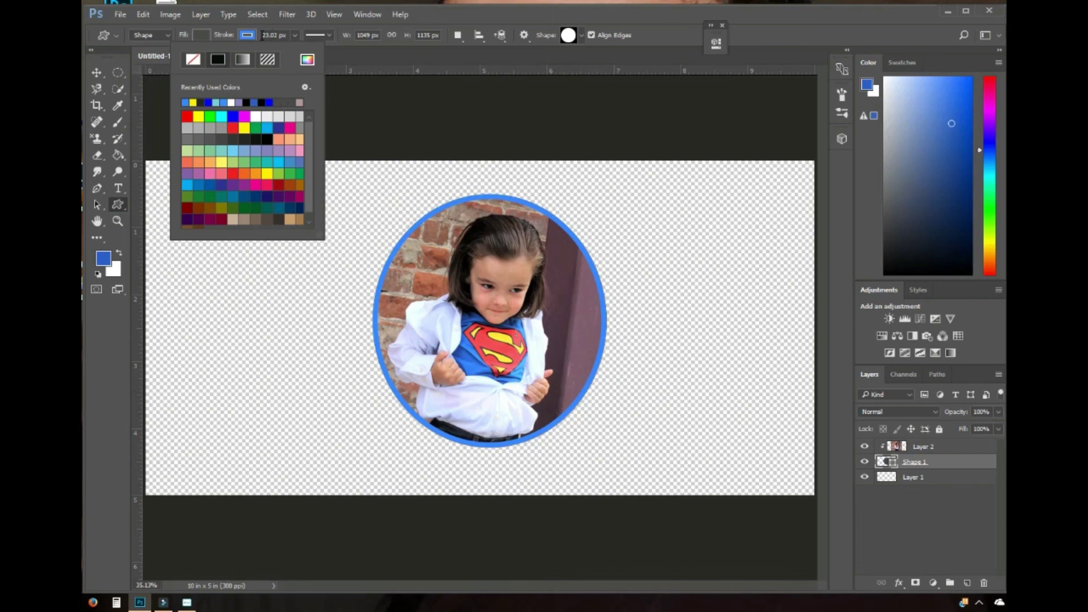
- Reduce the stroke width of Shape 1 to about 7.4 px
left_click(267, 35)
left_click(295, 35)
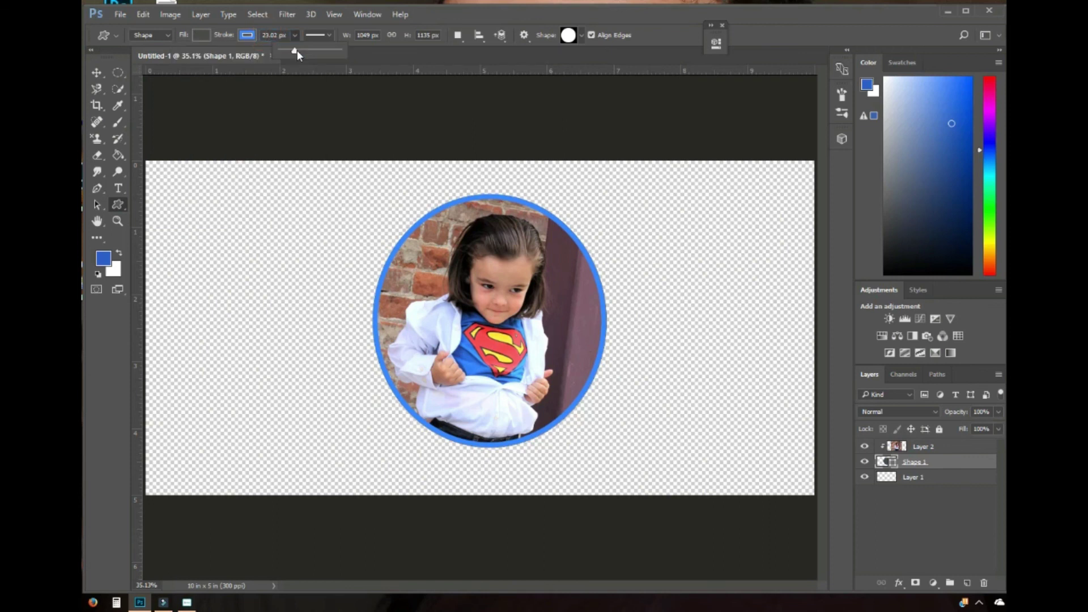
left_click_drag(294, 51, 290, 56)
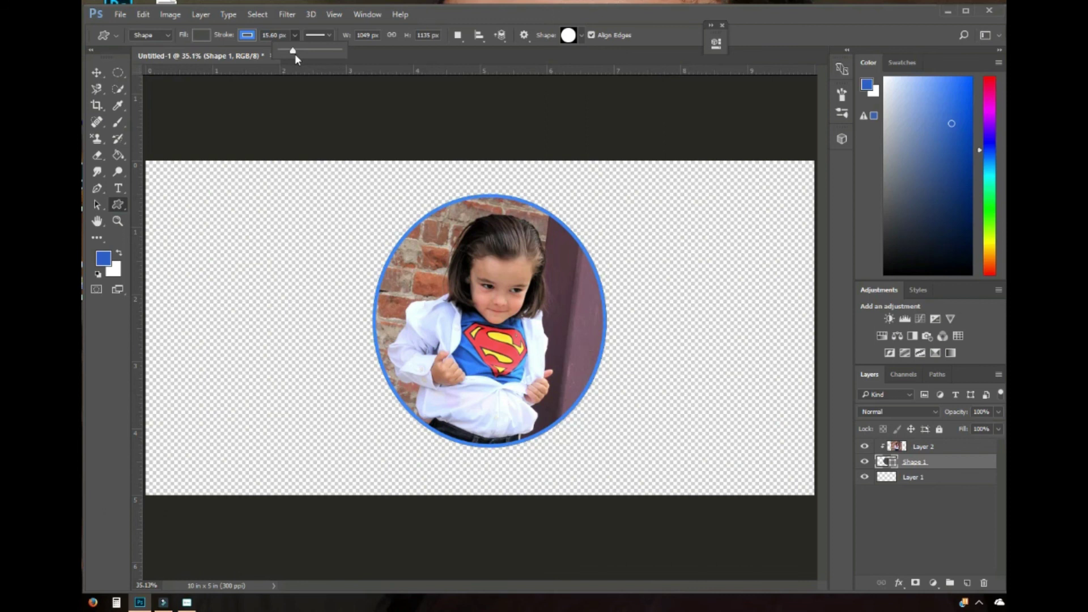
mouse_move(291, 50)
left_mouse_down()
mouse_move(306, 51)
mouse_move(290, 53)
left_mouse_up()
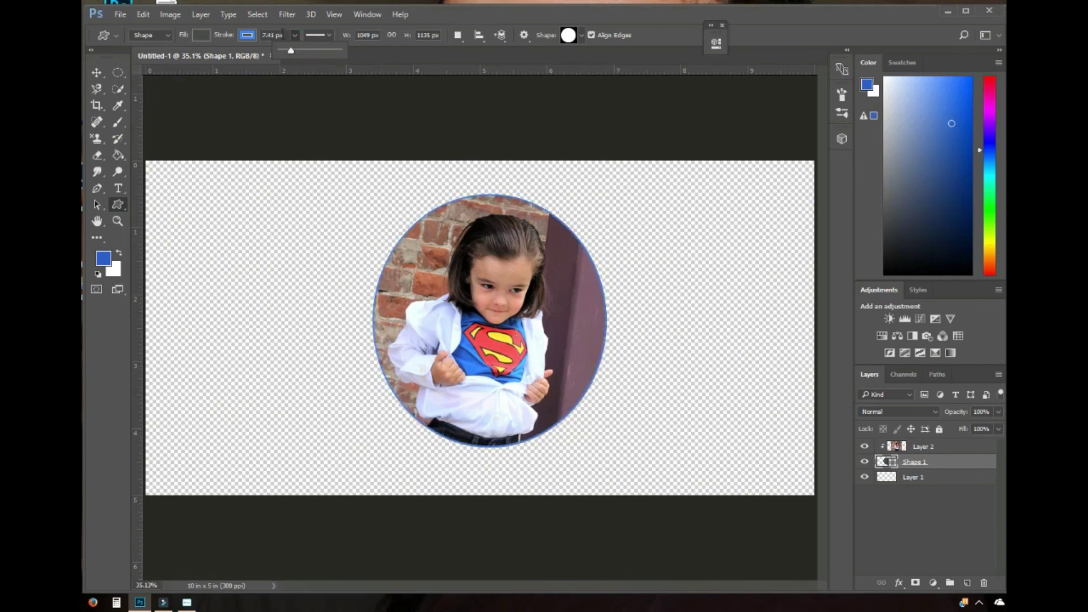
- Set the stroke width of Shape 1 to exactly 10 px
left_click(283, 36)
type("10")
key("Return")
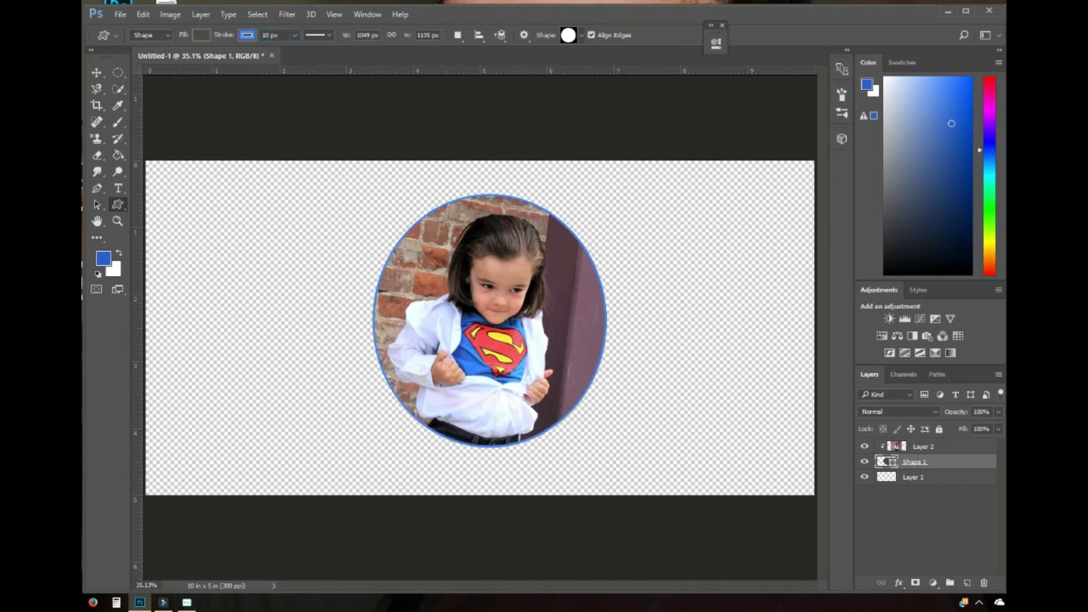
left_click(295, 35)
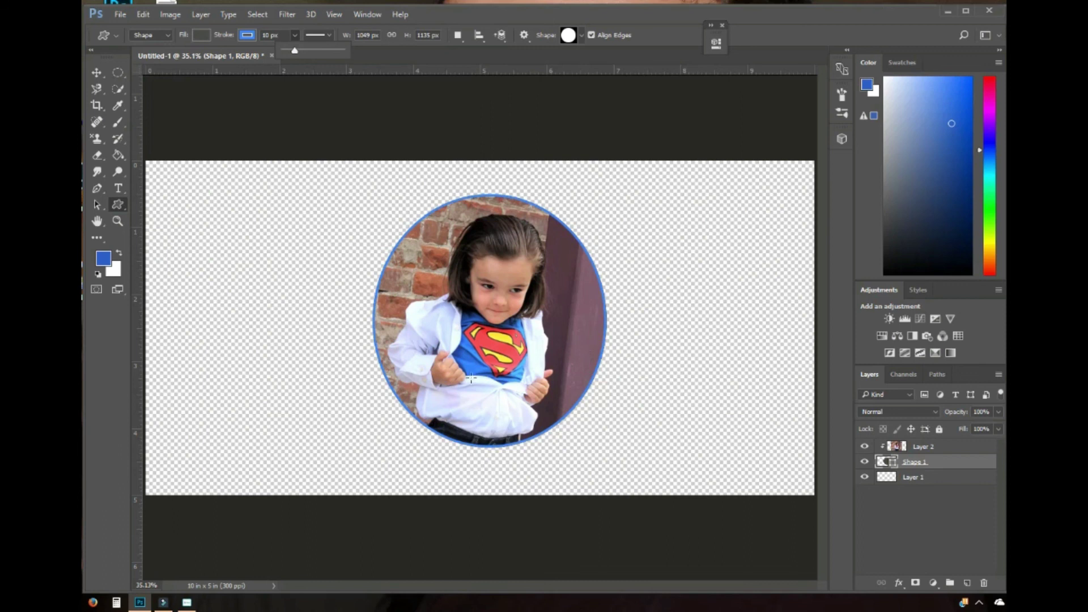